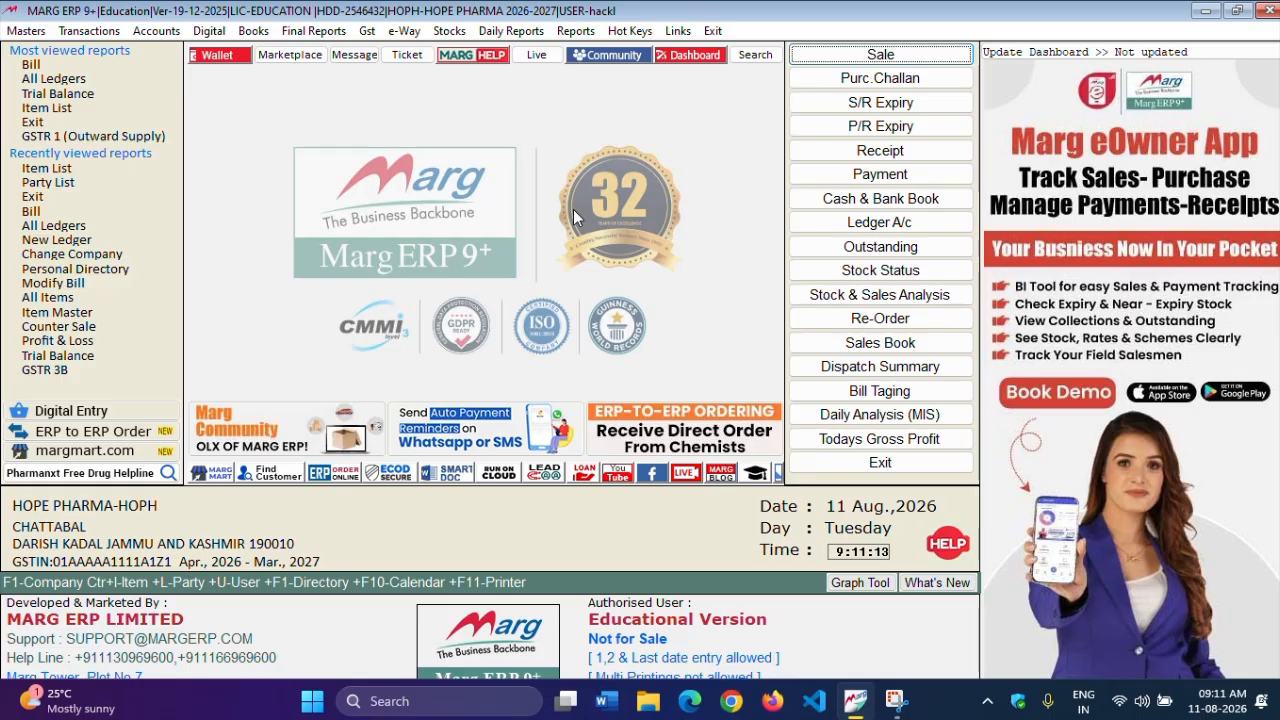
# Step: Start a new product in the item master, keeping status CONTINUE, type NORMAL and hide NO
pyautogui.hotkey('ctrl', 'i')
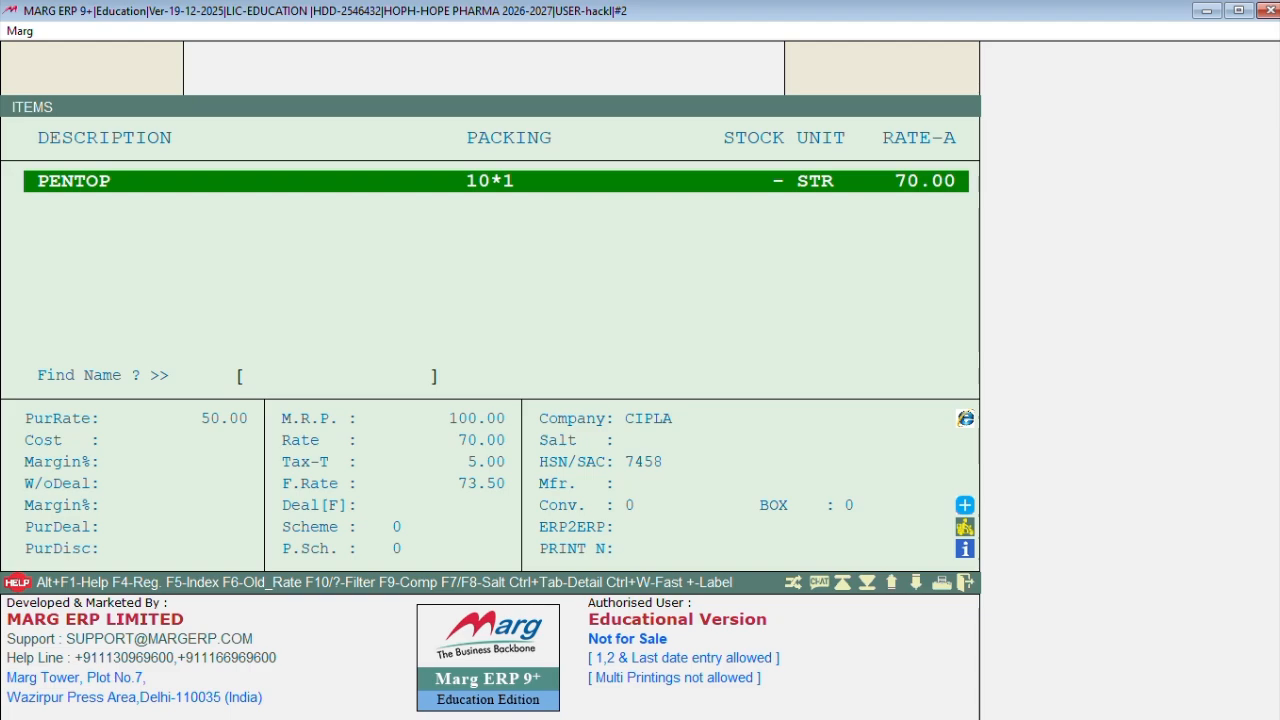
pyautogui.press('F2')
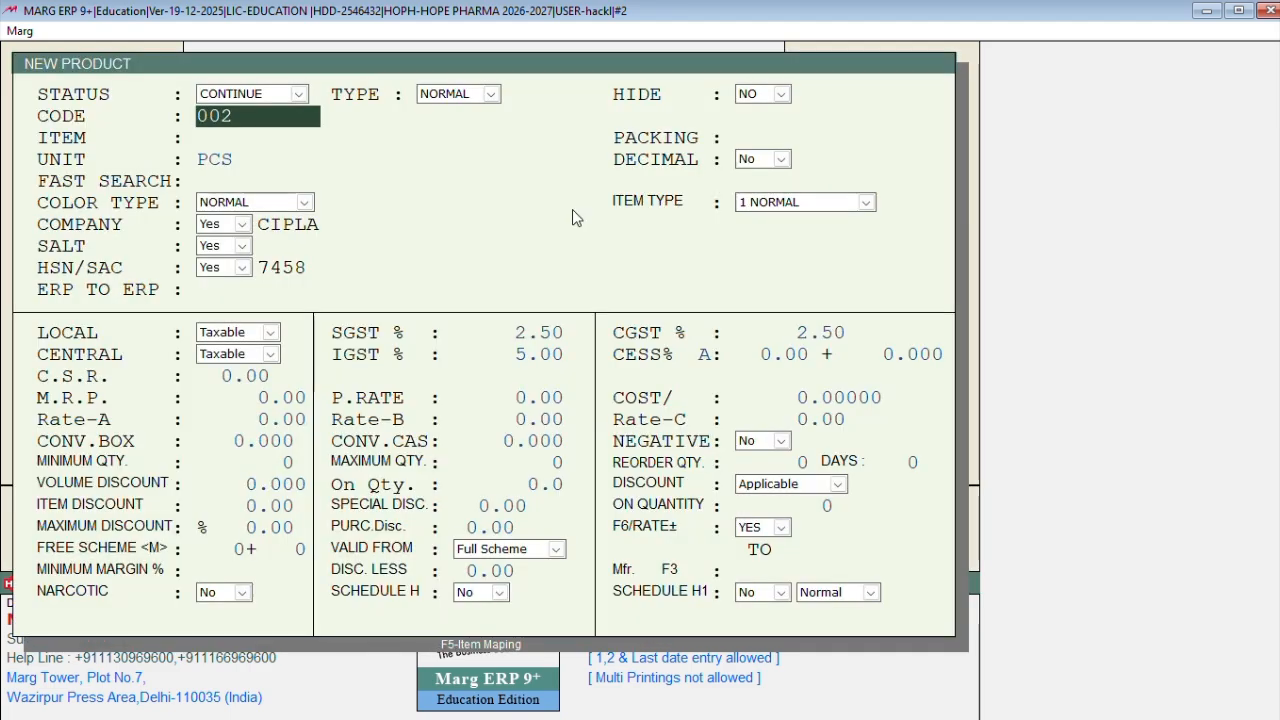
pyautogui.click(302, 95)
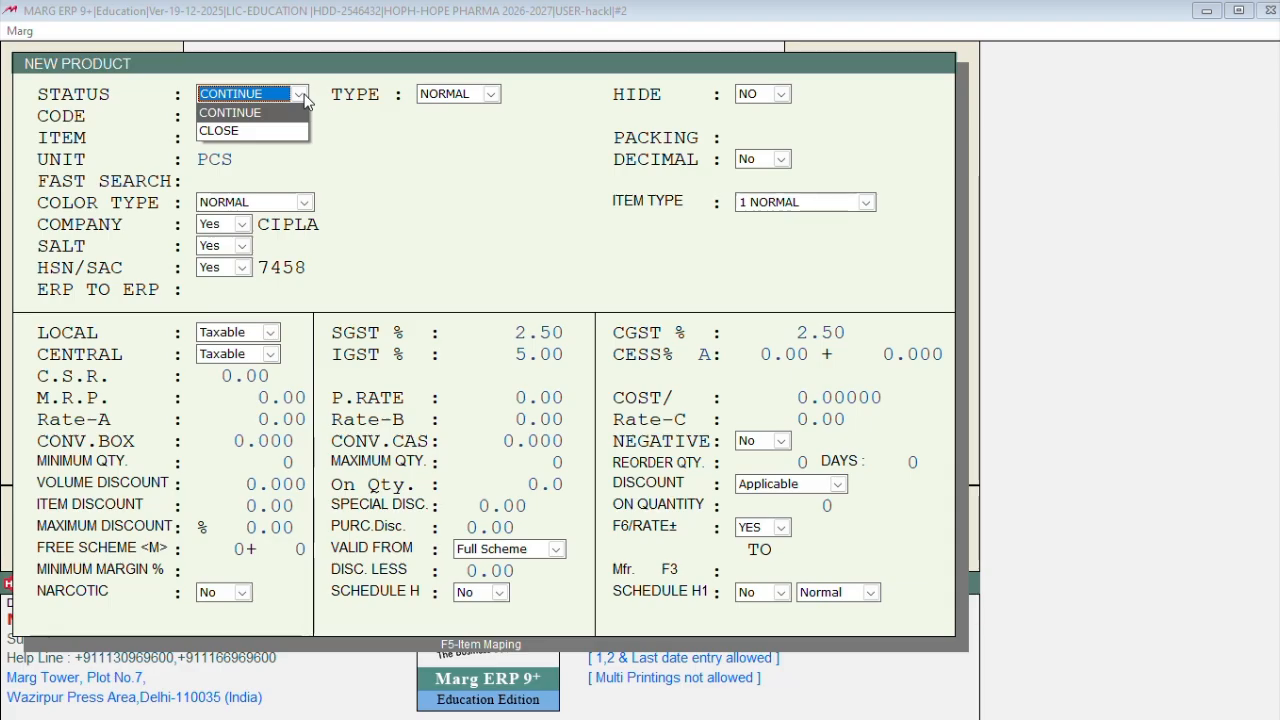
pyautogui.click(299, 99)
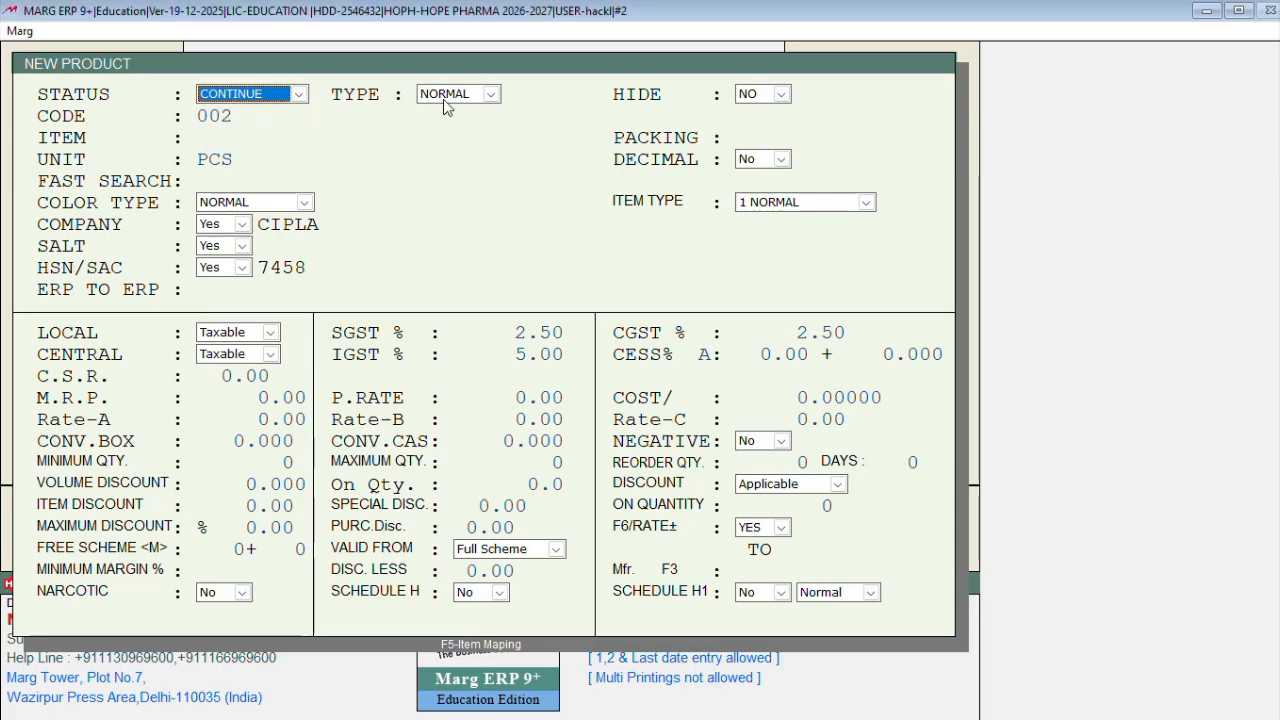
pyautogui.click(489, 97)
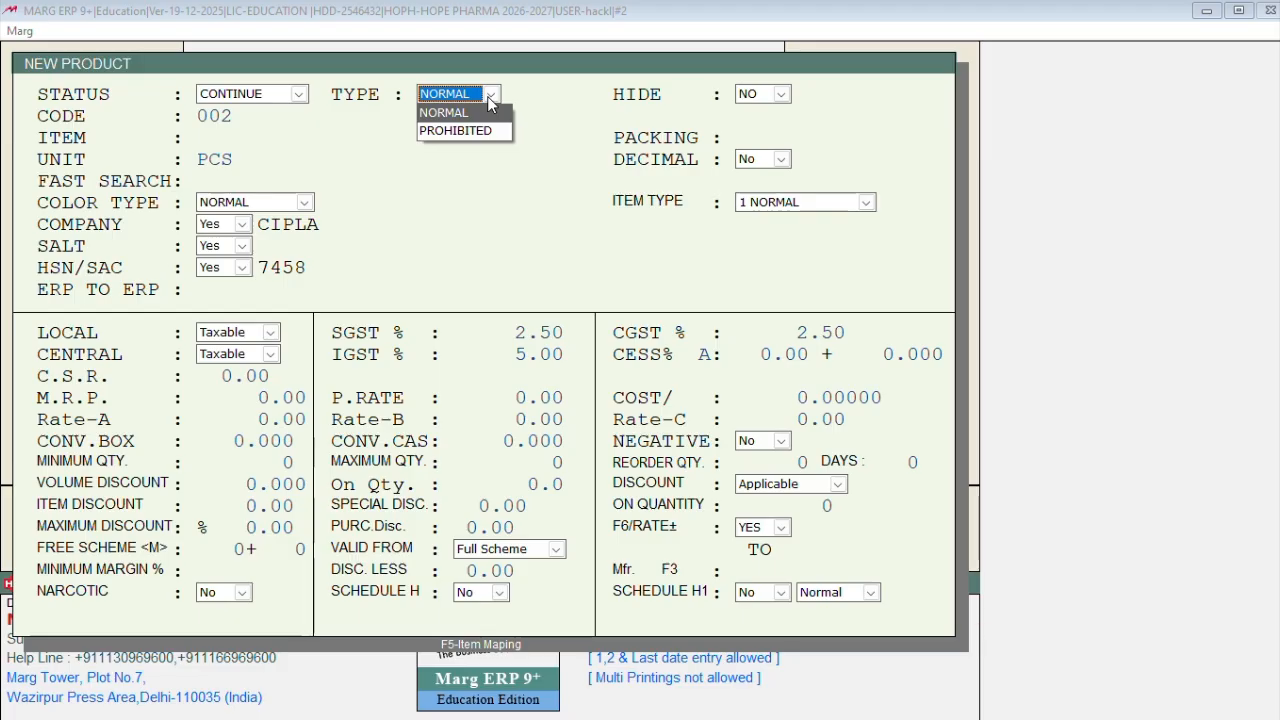
pyautogui.click(486, 114)
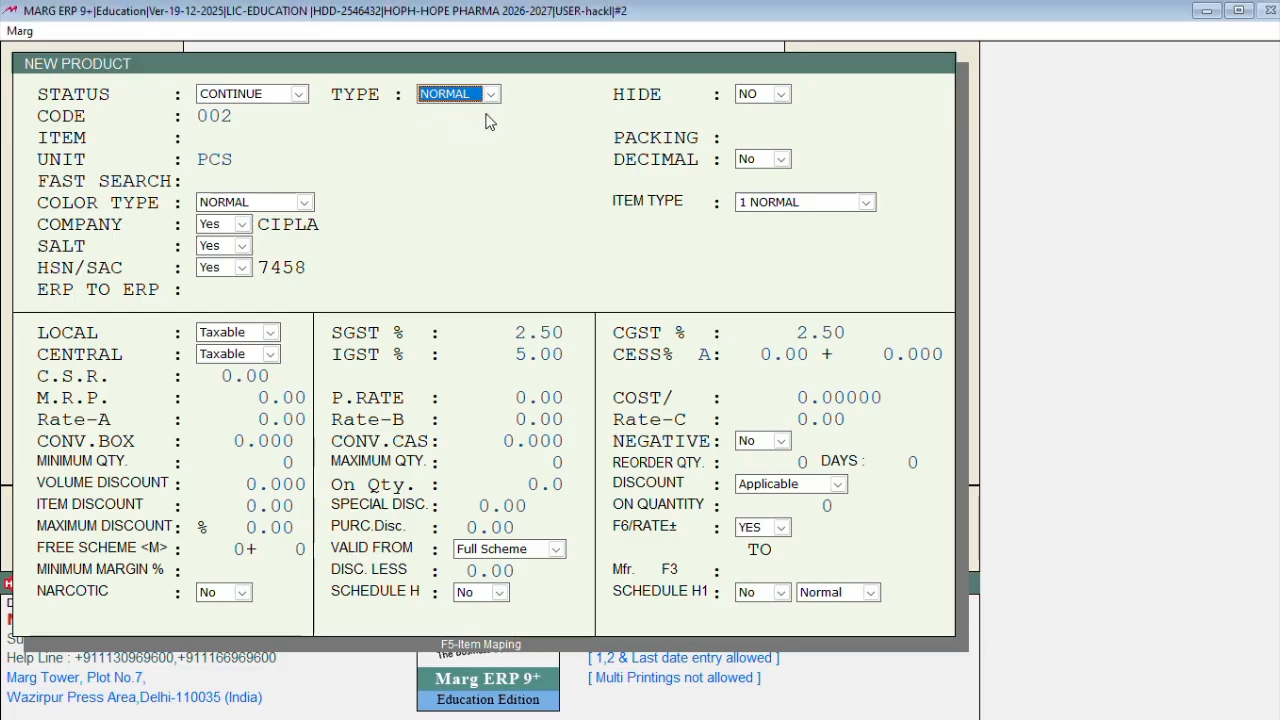
pyautogui.press('Return')
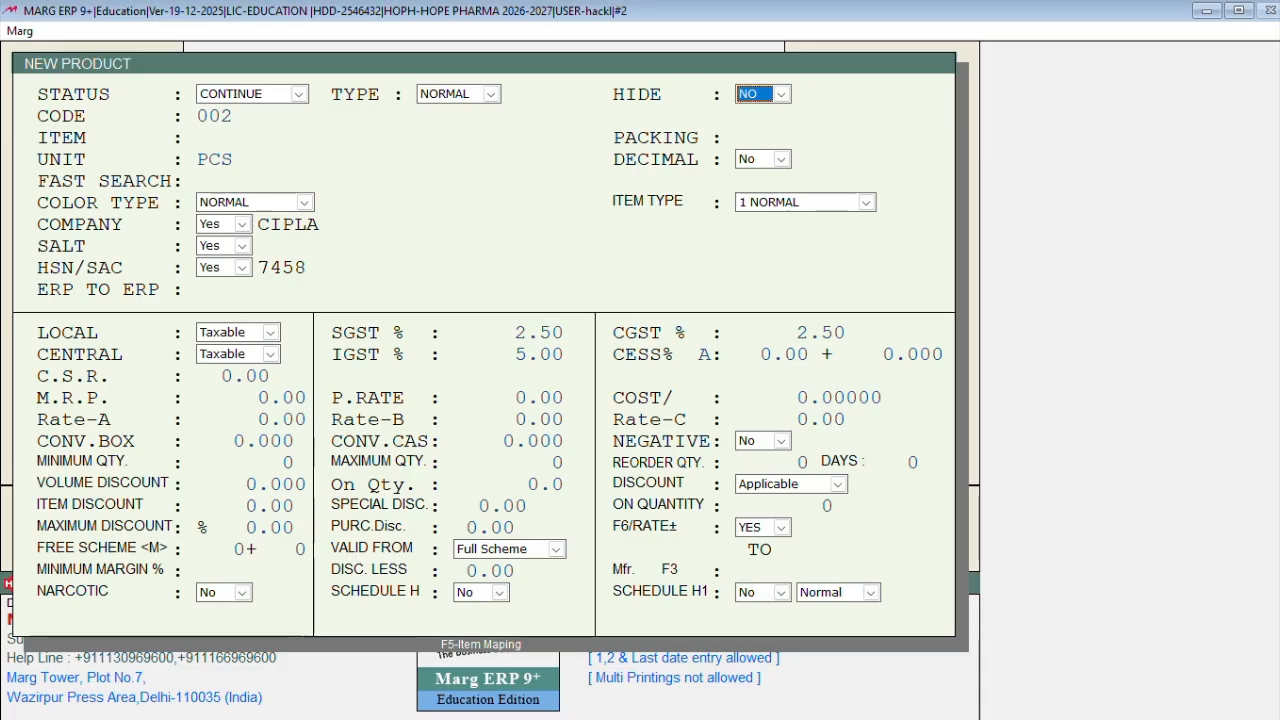
pyautogui.click(785, 100)
pyautogui.click(785, 100)
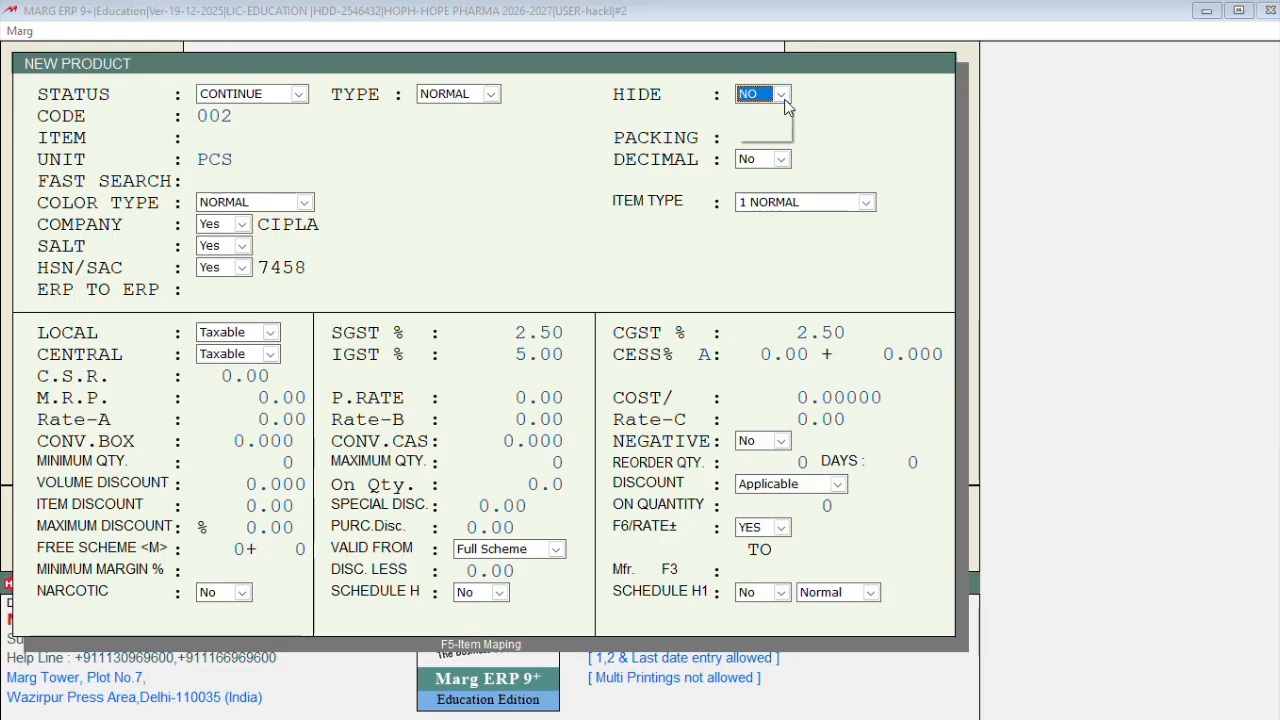
pyautogui.press('Return')
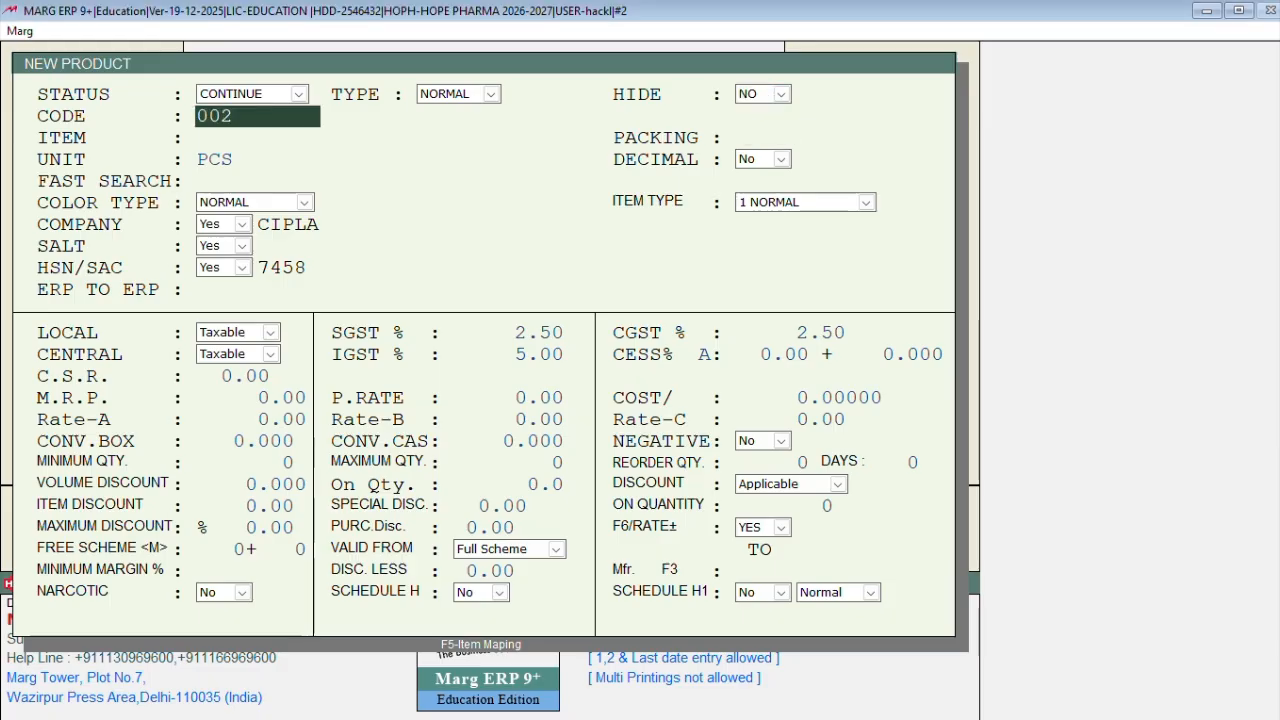
# Step: Keep product code 002 and enter the item name MONTIMAX FX, packing 10*1 and unit STRP
pyautogui.press('Return')
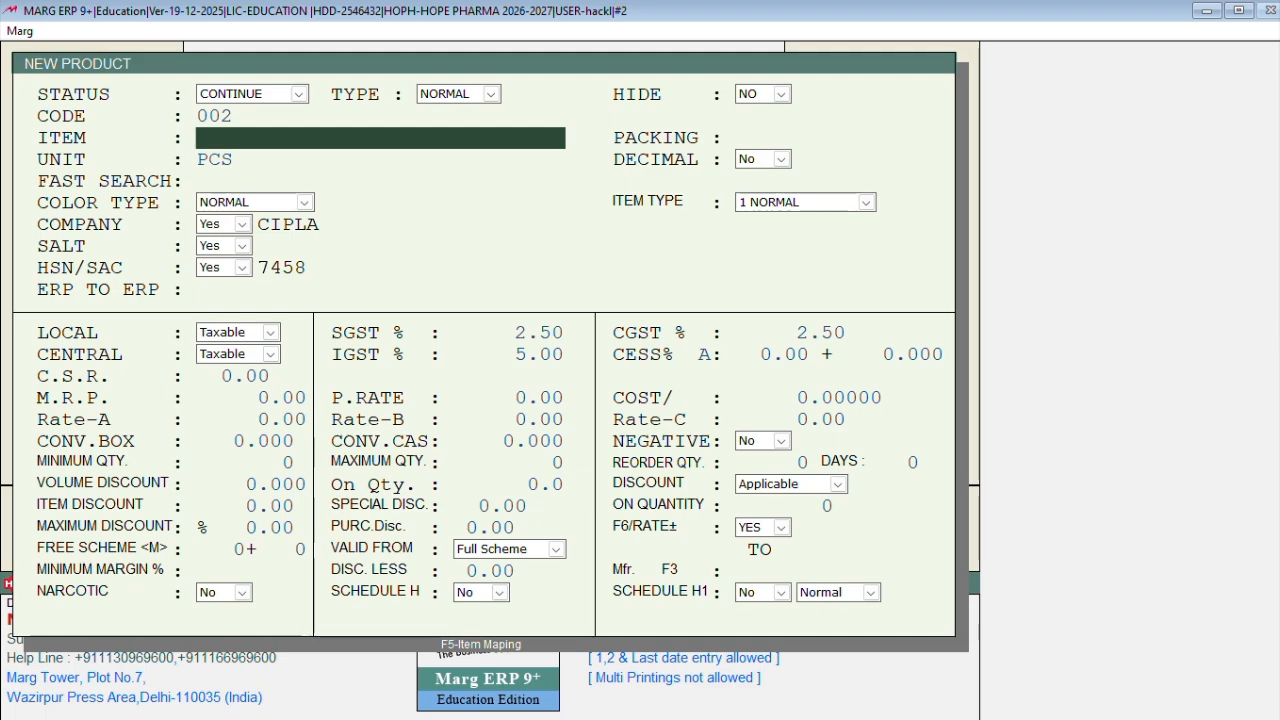
pyautogui.write('MONTIMAX FX')
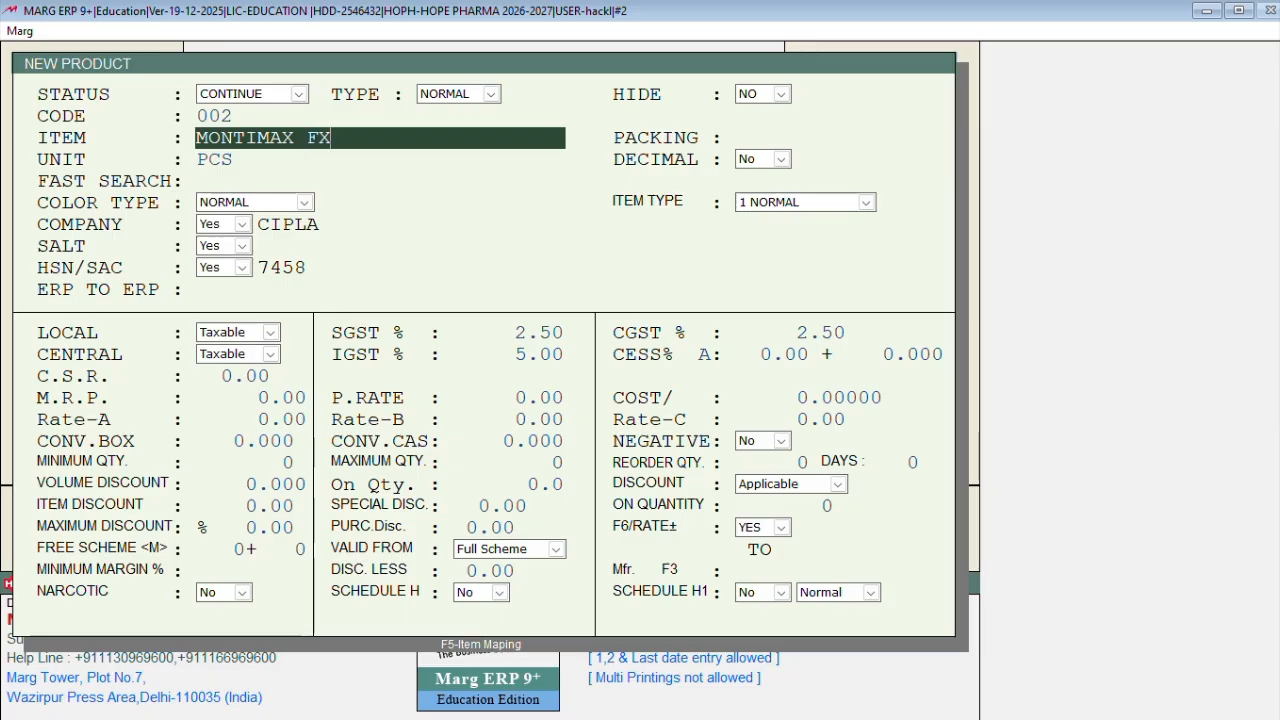
pyautogui.press('Return')
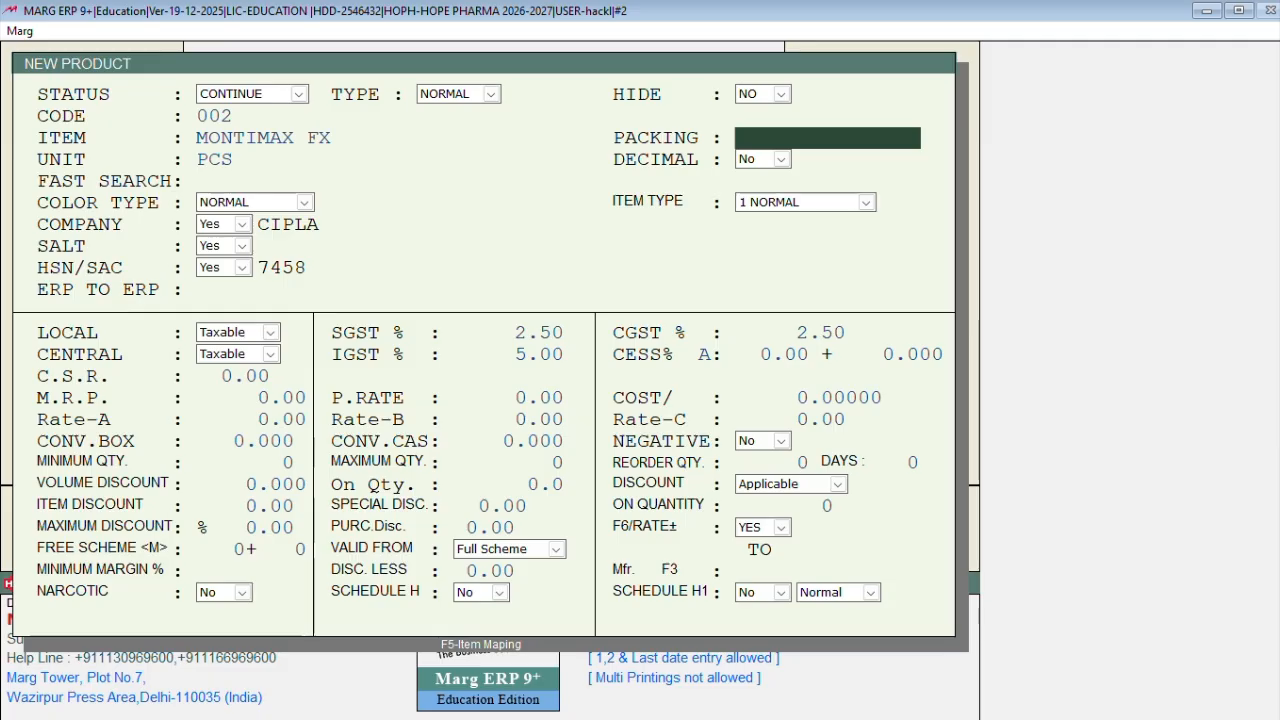
pyautogui.write('10*1')
pyautogui.press('Return')
pyautogui.write('STRP')
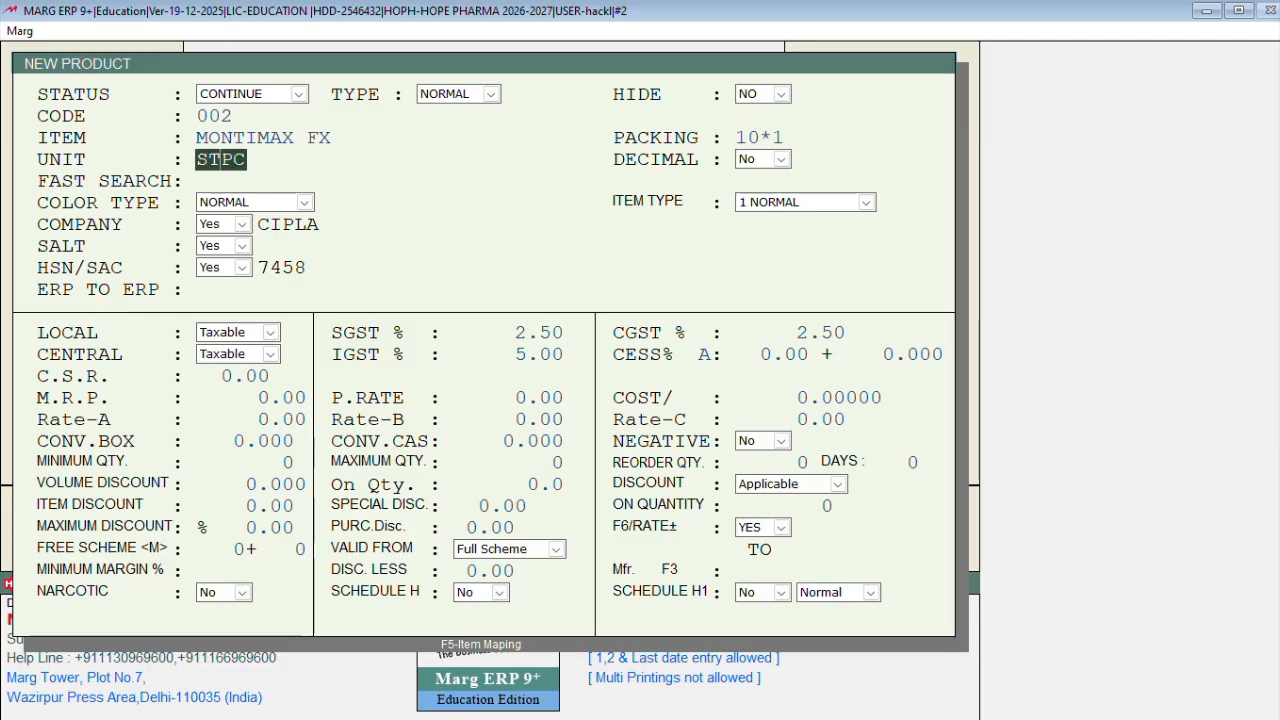
pyautogui.press('Return')
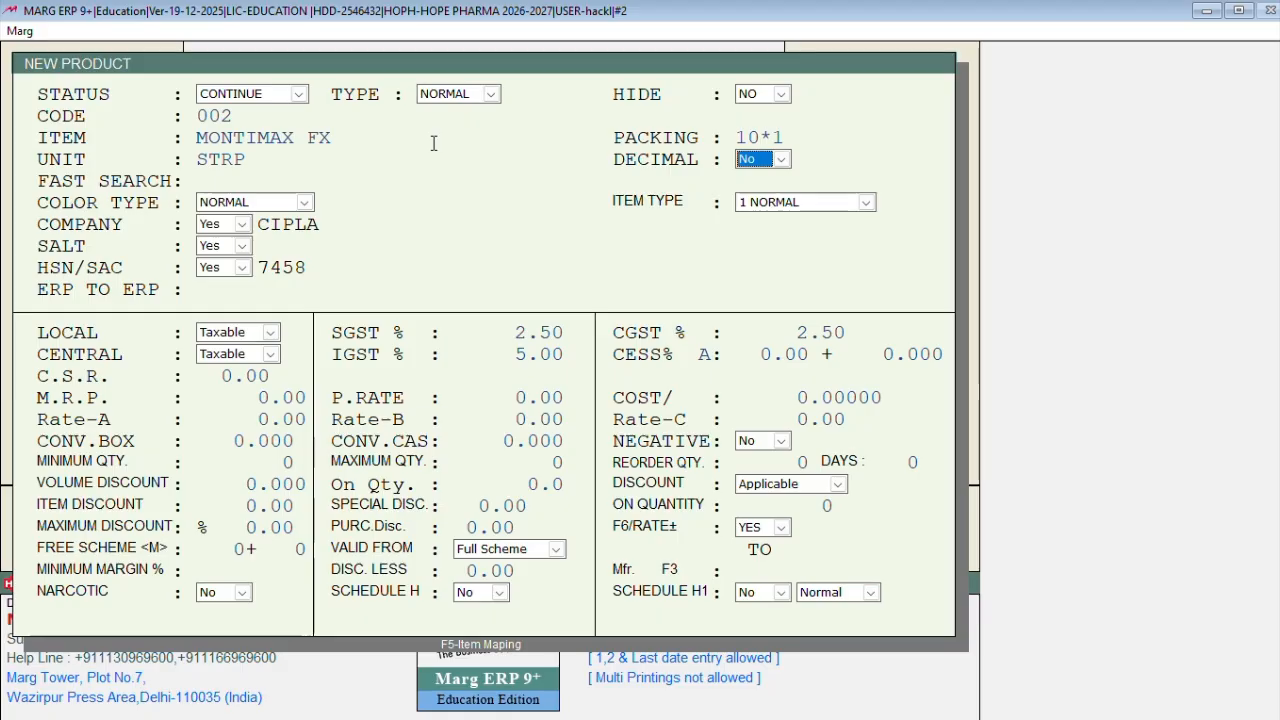
# Step: Keep decimal quantities off, set the fast search code to MTF and leave the color type as NORMAL
pyautogui.press('Return')
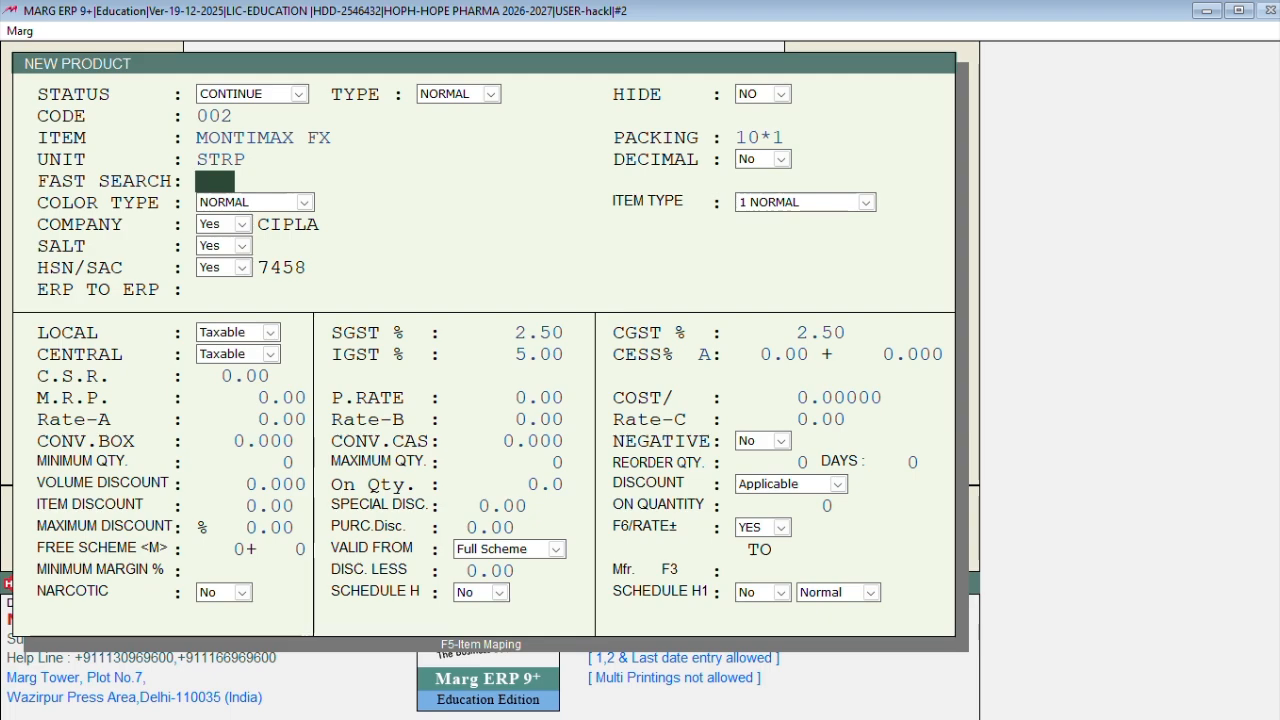
pyautogui.write('M')
pyautogui.write('T')
pyautogui.press('BackSpace')
pyautogui.write('TF')
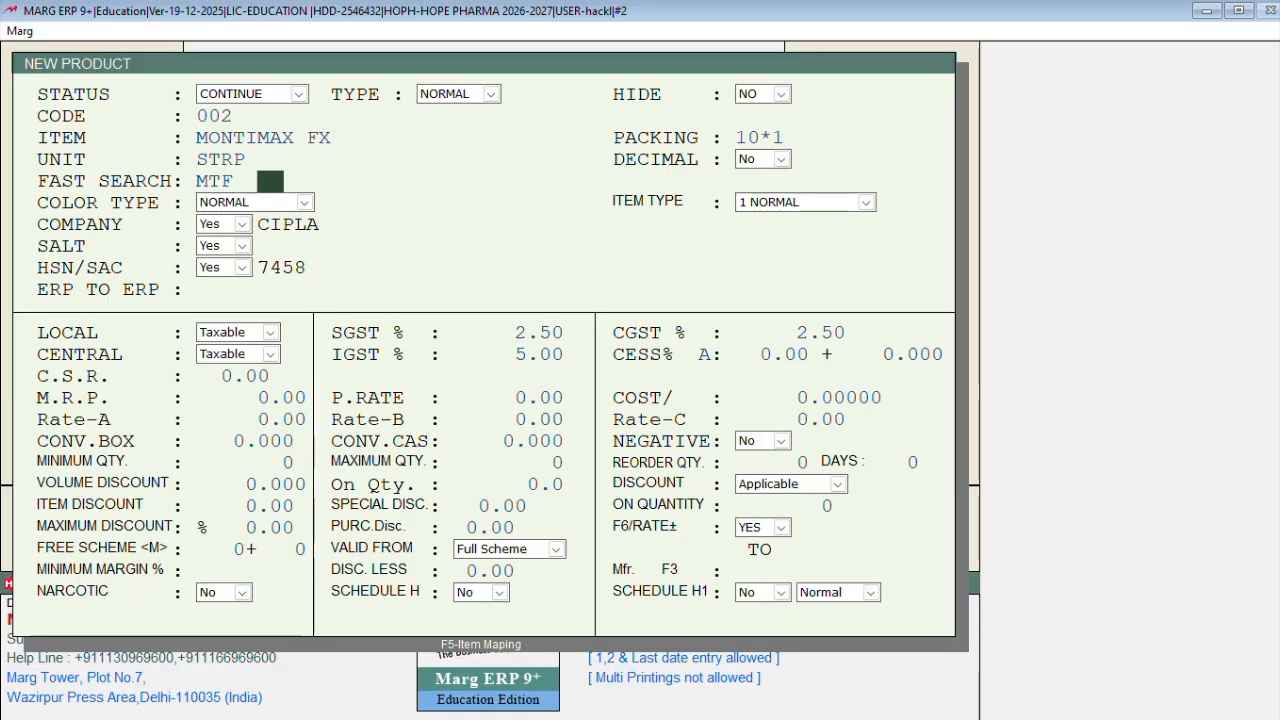
pyautogui.press('Return')
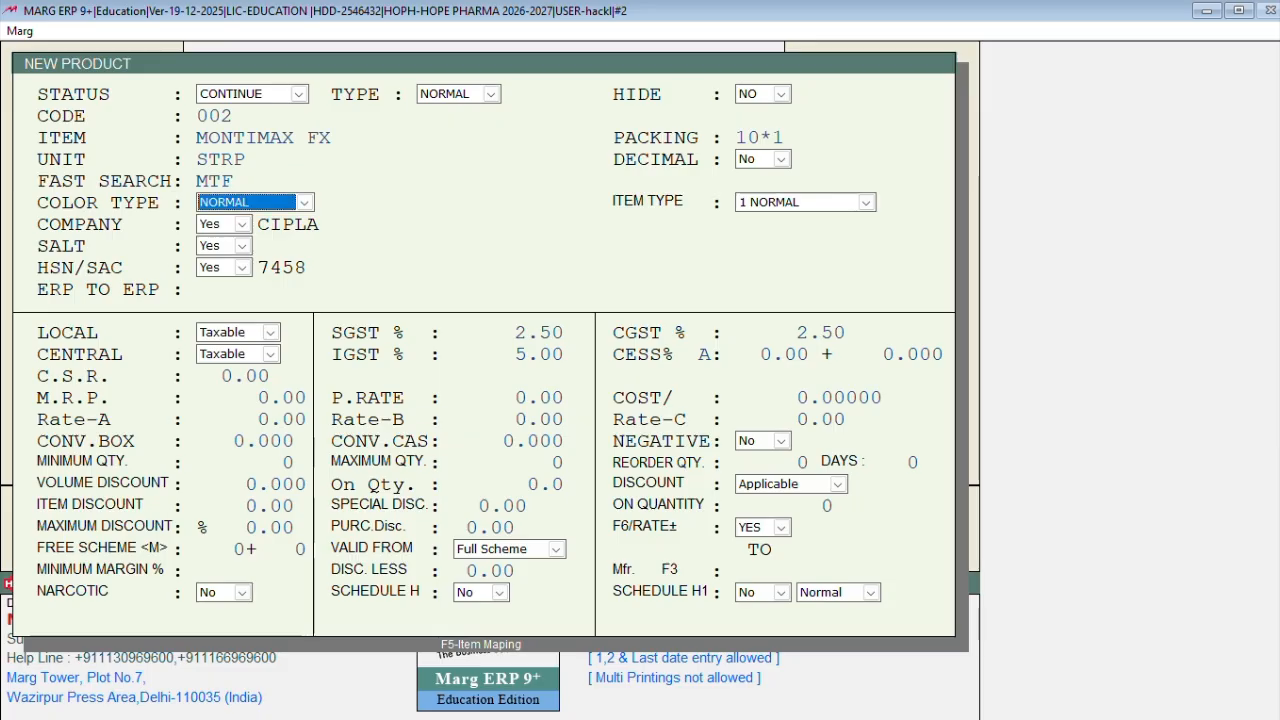
pyautogui.click(305, 203)
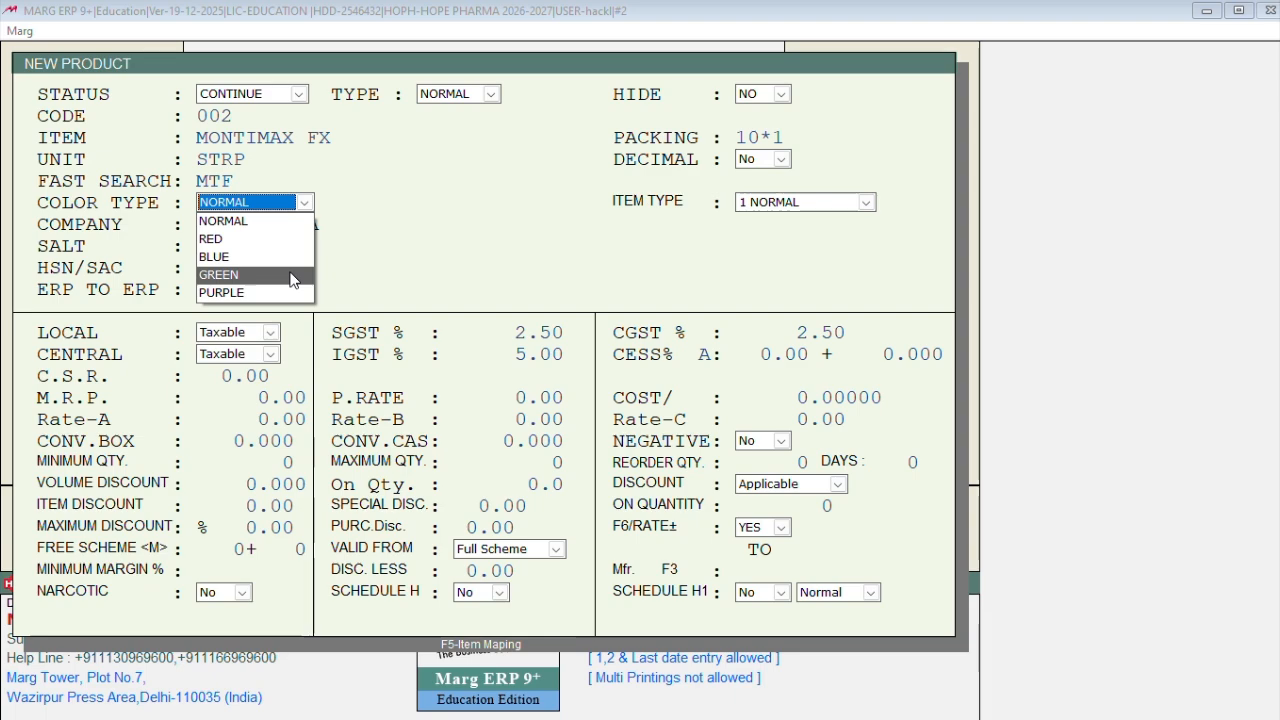
pyautogui.press('Return')
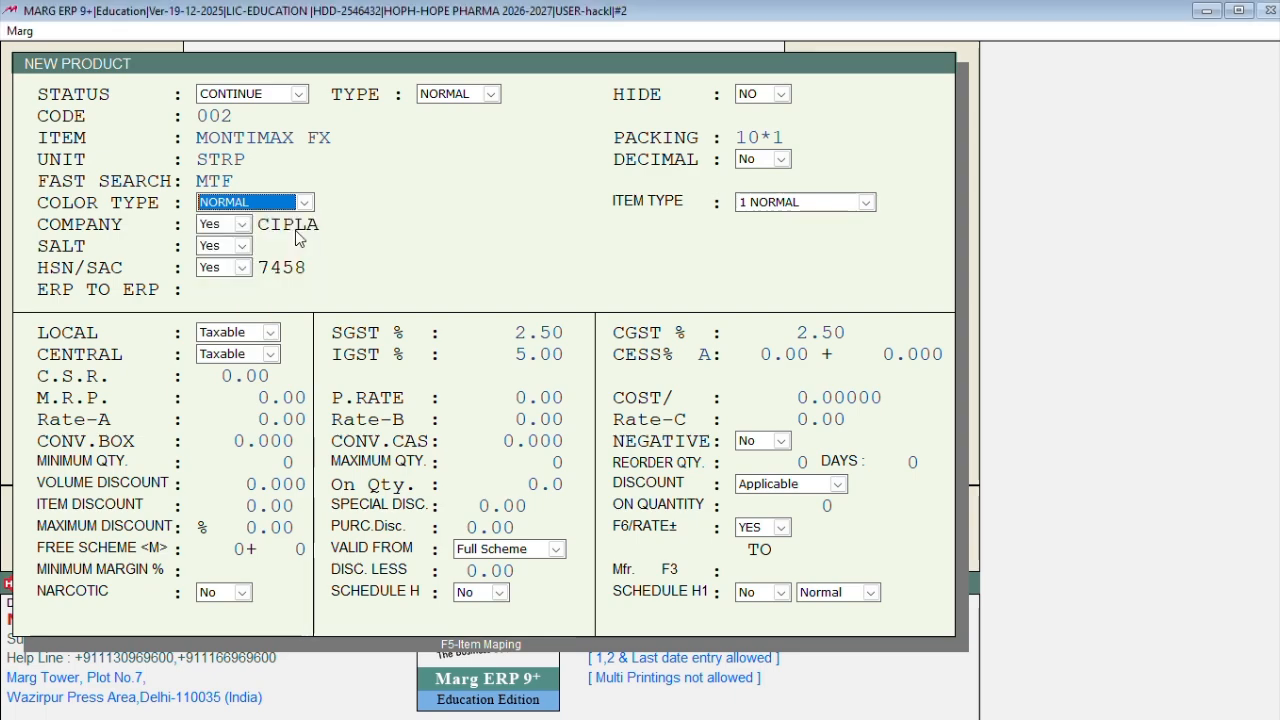
pyautogui.press('Return')
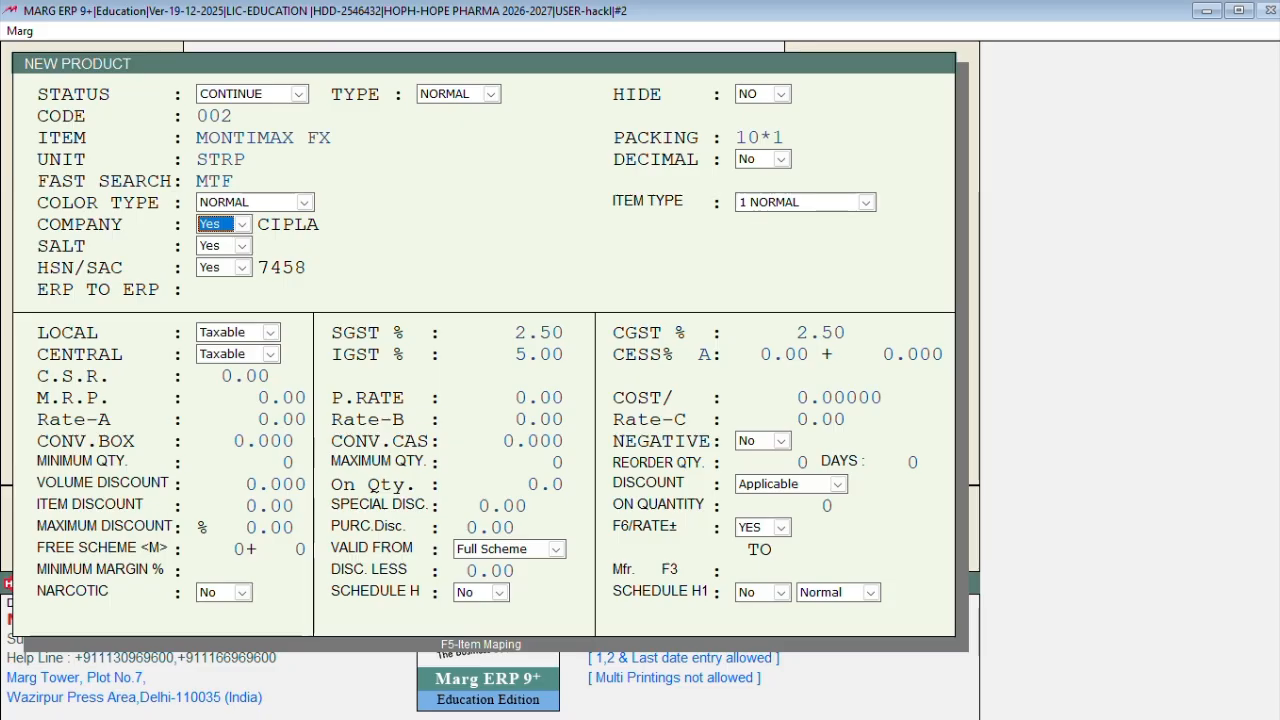
# Step: Create a new company named TORRENT from the product's company list, accept its default preferences and save it
pyautogui.click(241, 226)
pyautogui.click(238, 260)
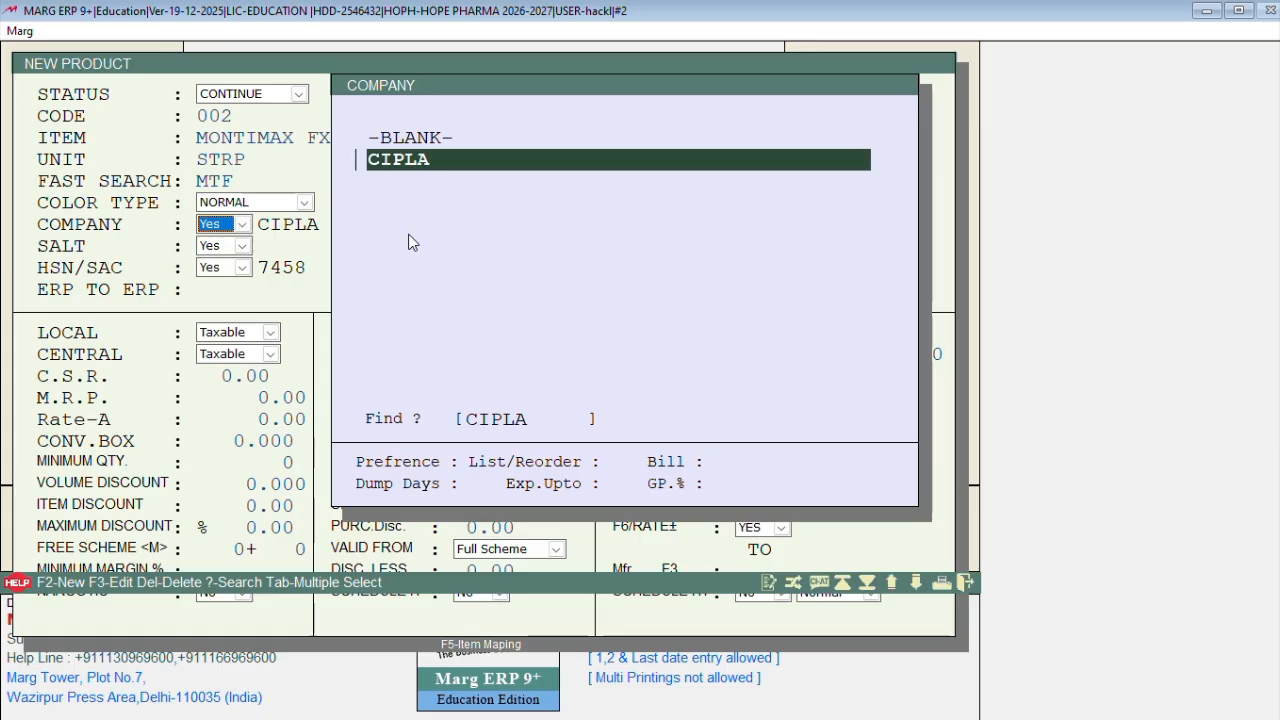
pyautogui.press('F2')
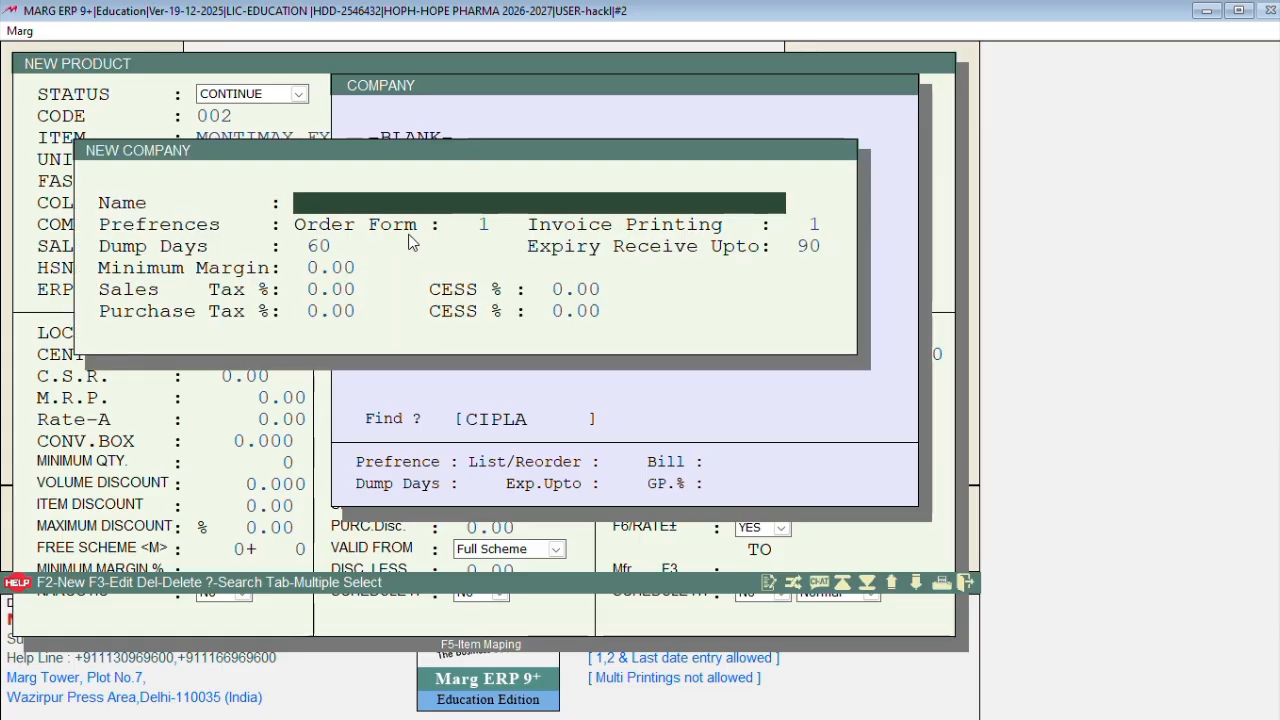
pyautogui.write('TORRENT')
pyautogui.press('Return')
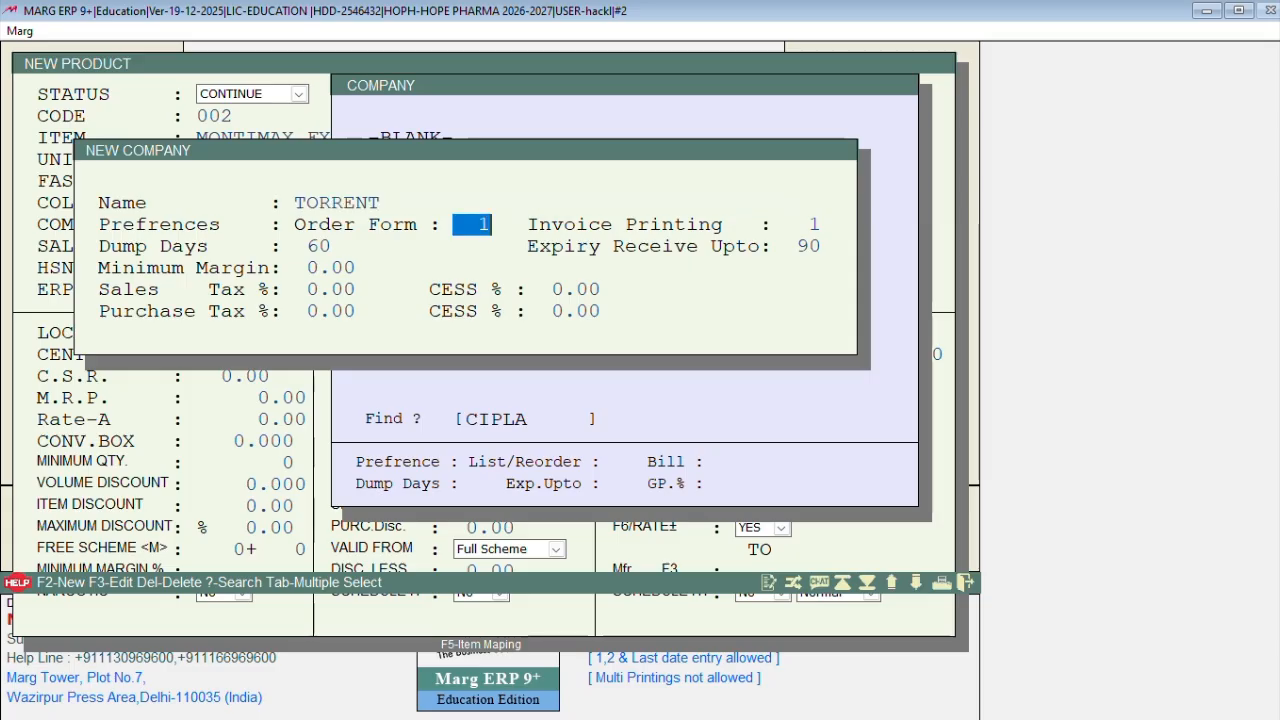
pyautogui.press('Return')
pyautogui.press('Return')
pyautogui.press('Return')
pyautogui.press('Return')
pyautogui.press('Return')
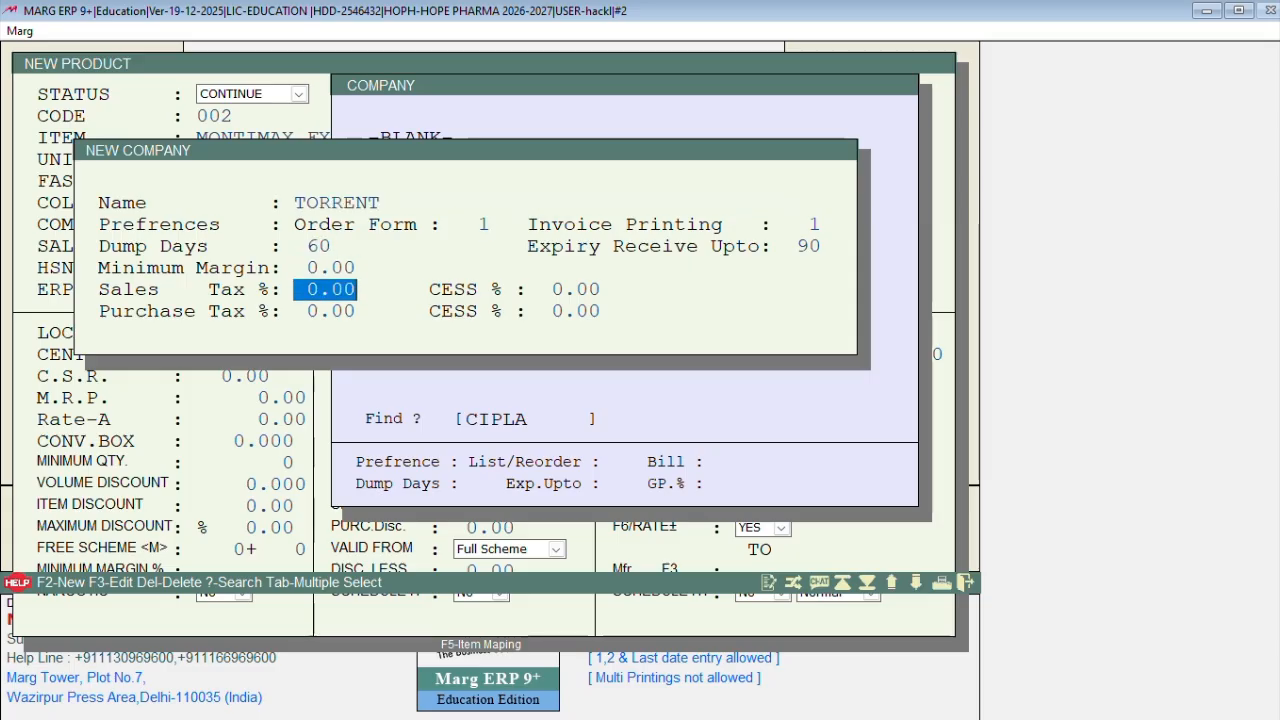
pyautogui.press('Return')
pyautogui.press('Return')
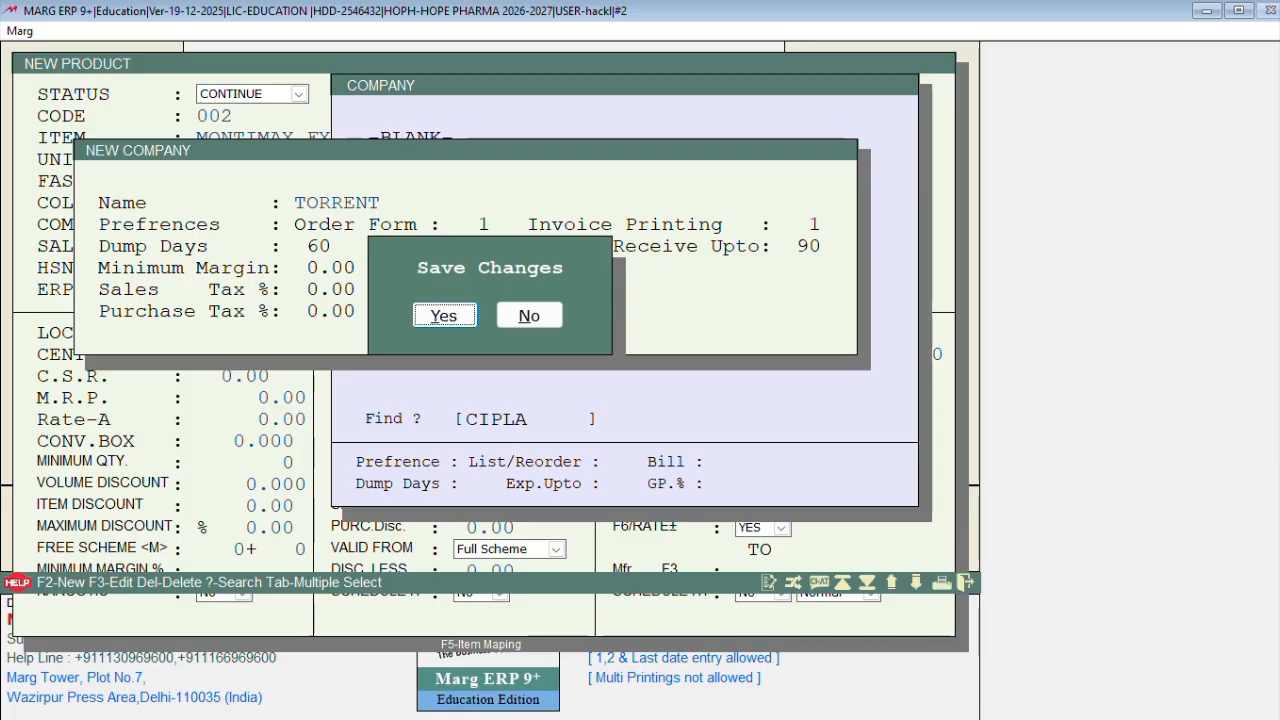
pyautogui.press('Return')
pyautogui.press('Escape')
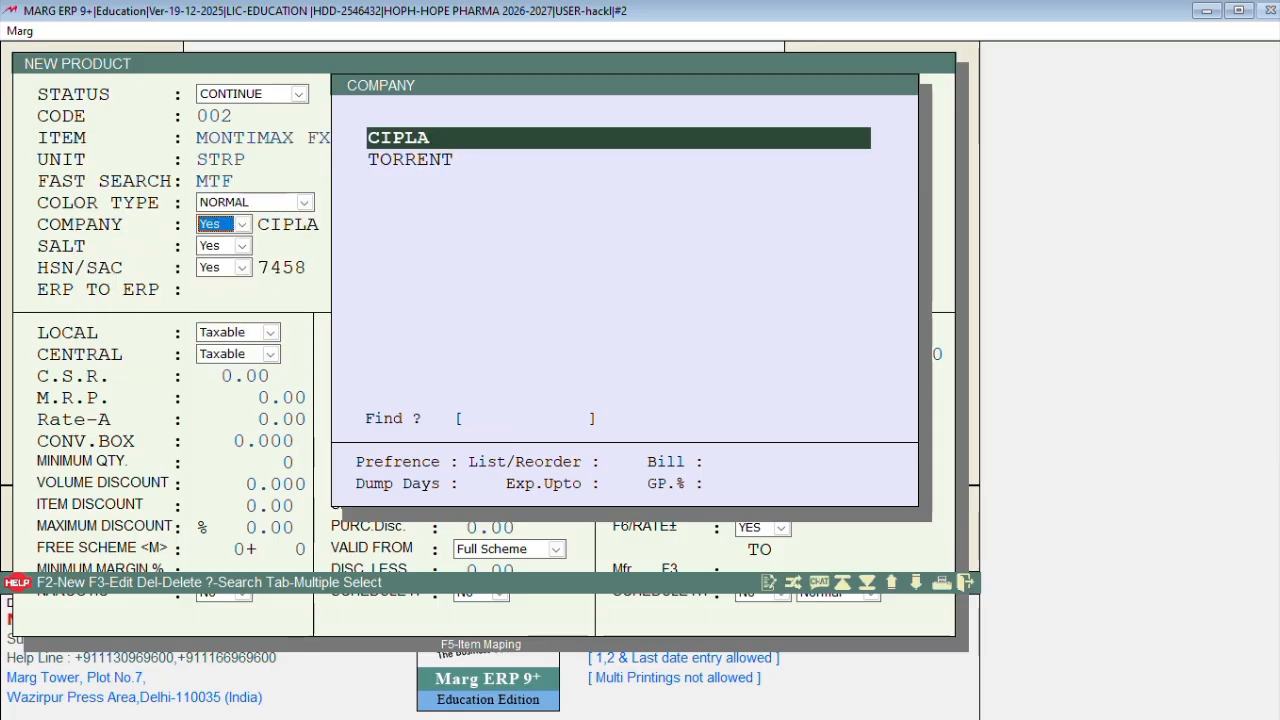
# Step: Assign TORRENT as the product's company and leave the salt without an entry
pyautogui.press('Down')
pyautogui.press('Return')
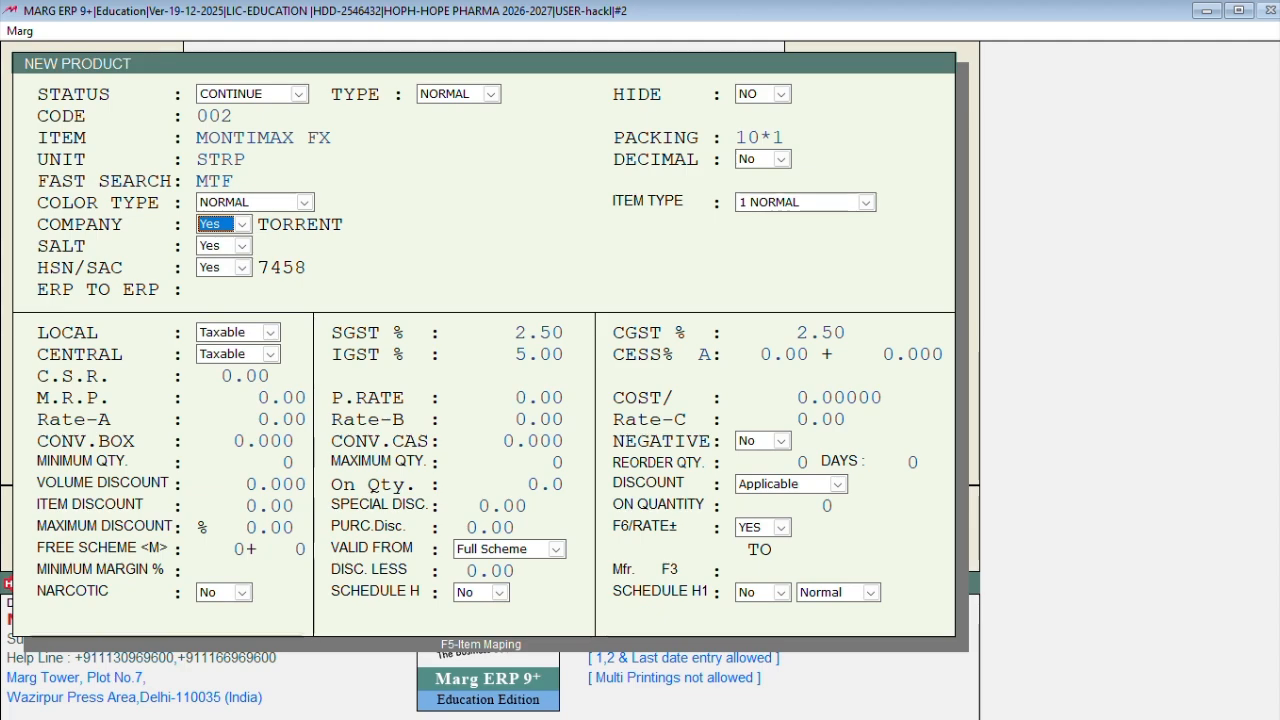
pyautogui.press('Return')
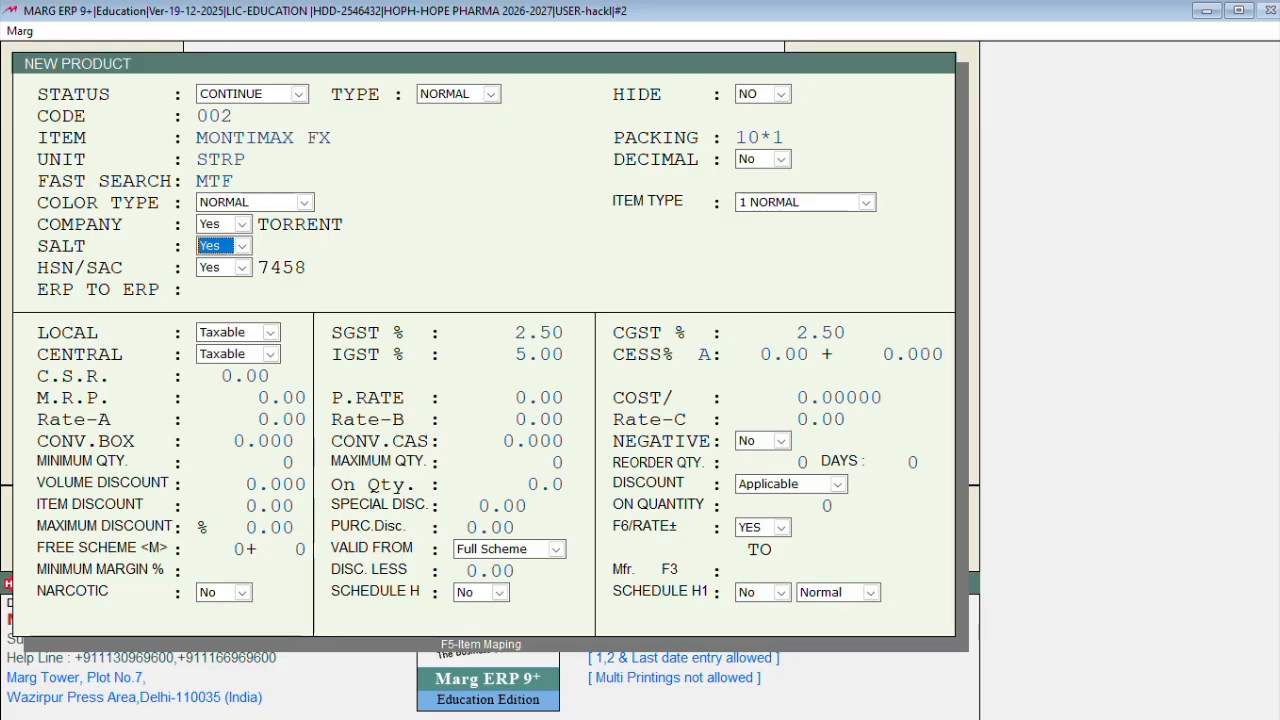
pyautogui.press('Return')
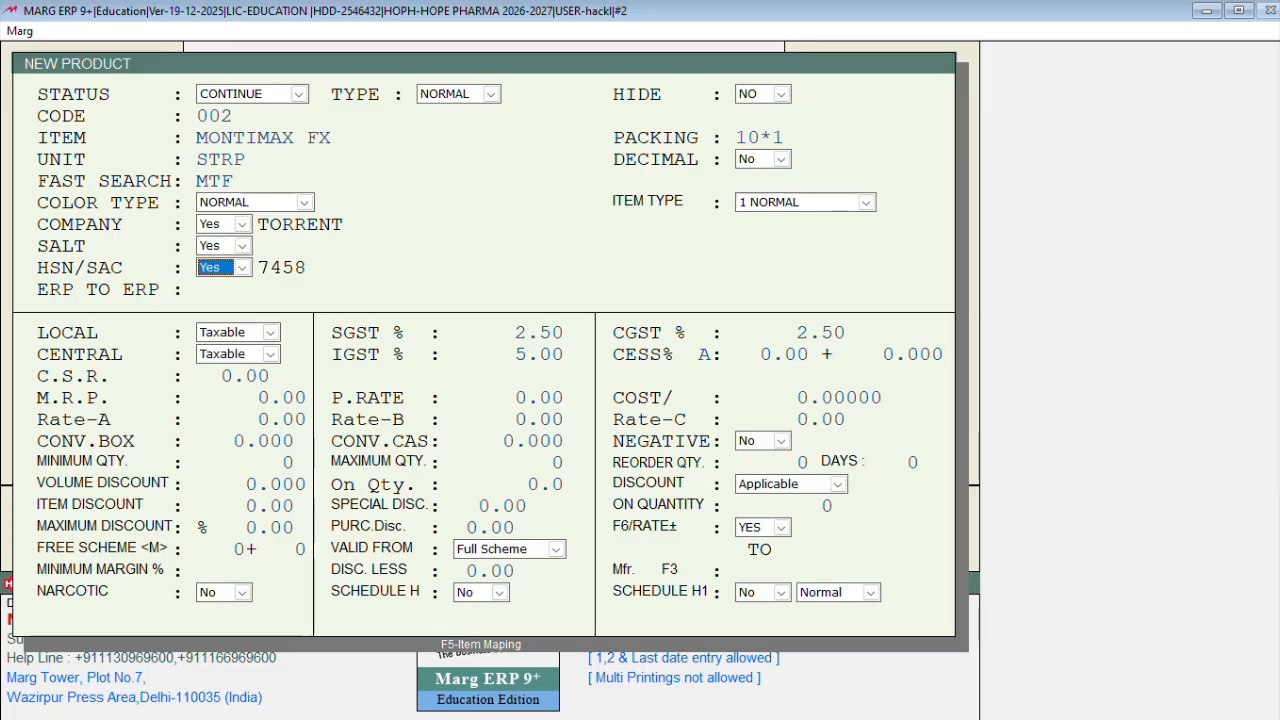
# Step: Create HSN/SAC code 7485 from the product's HSN/SAC list, with type Goods, a blank short name and unit, and all tax rates at 0.00
pyautogui.click(241, 268)
pyautogui.click(243, 271)
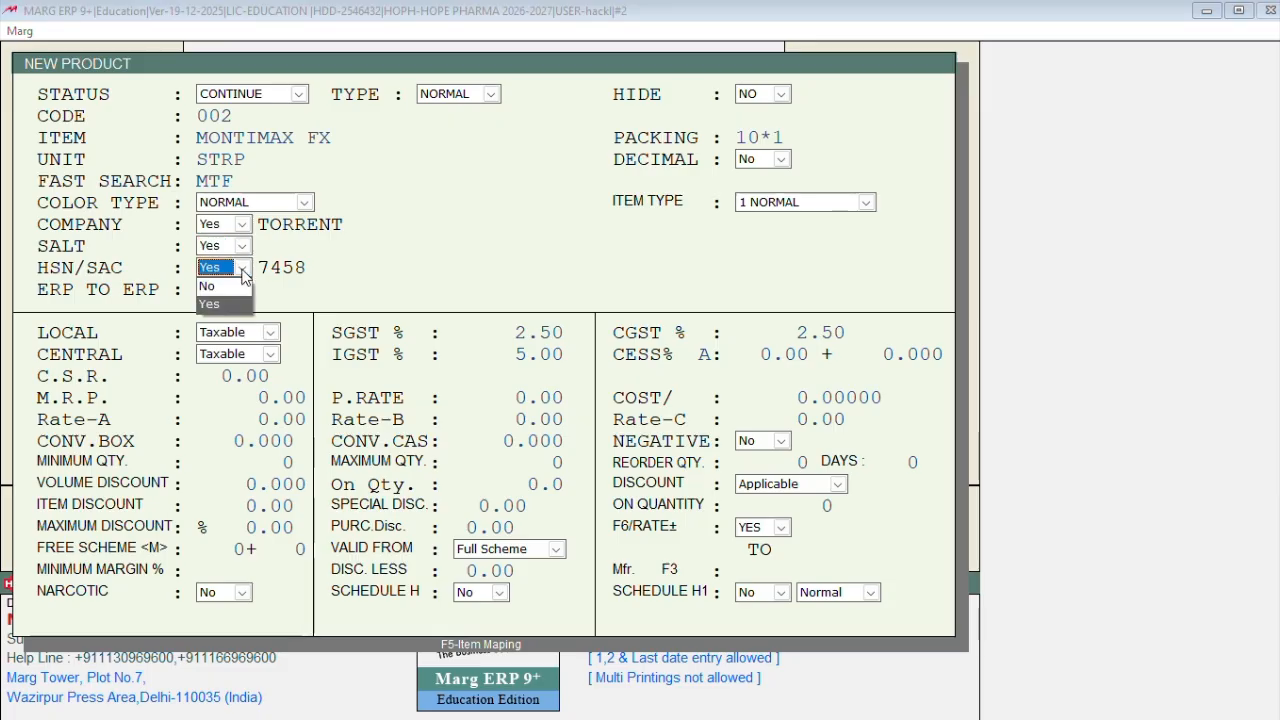
pyautogui.click(242, 284)
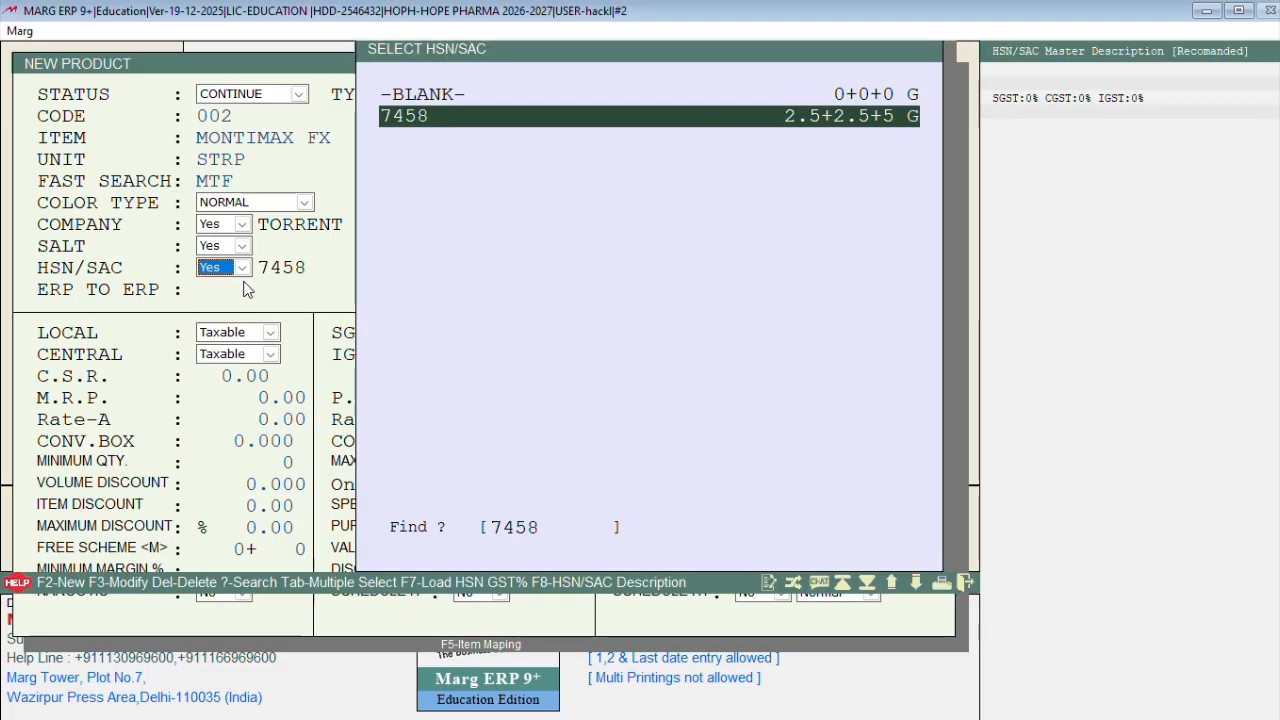
pyautogui.click(844, 124)
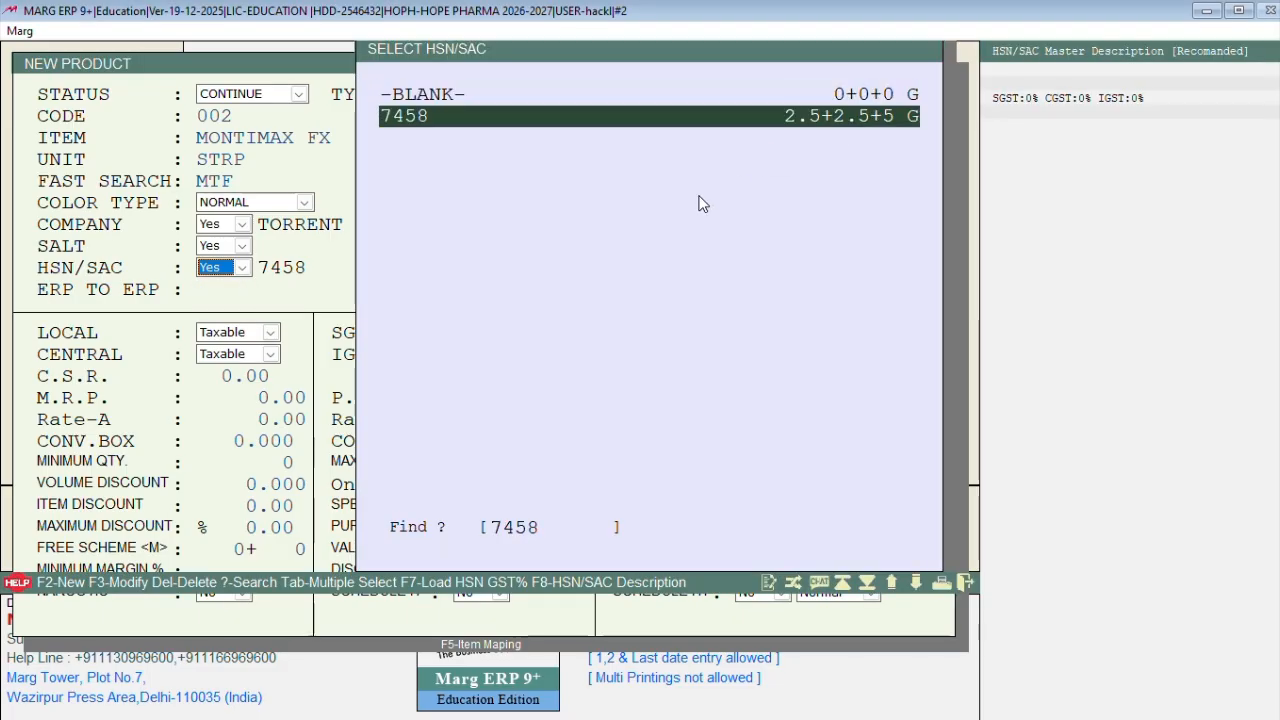
pyautogui.press('F2')
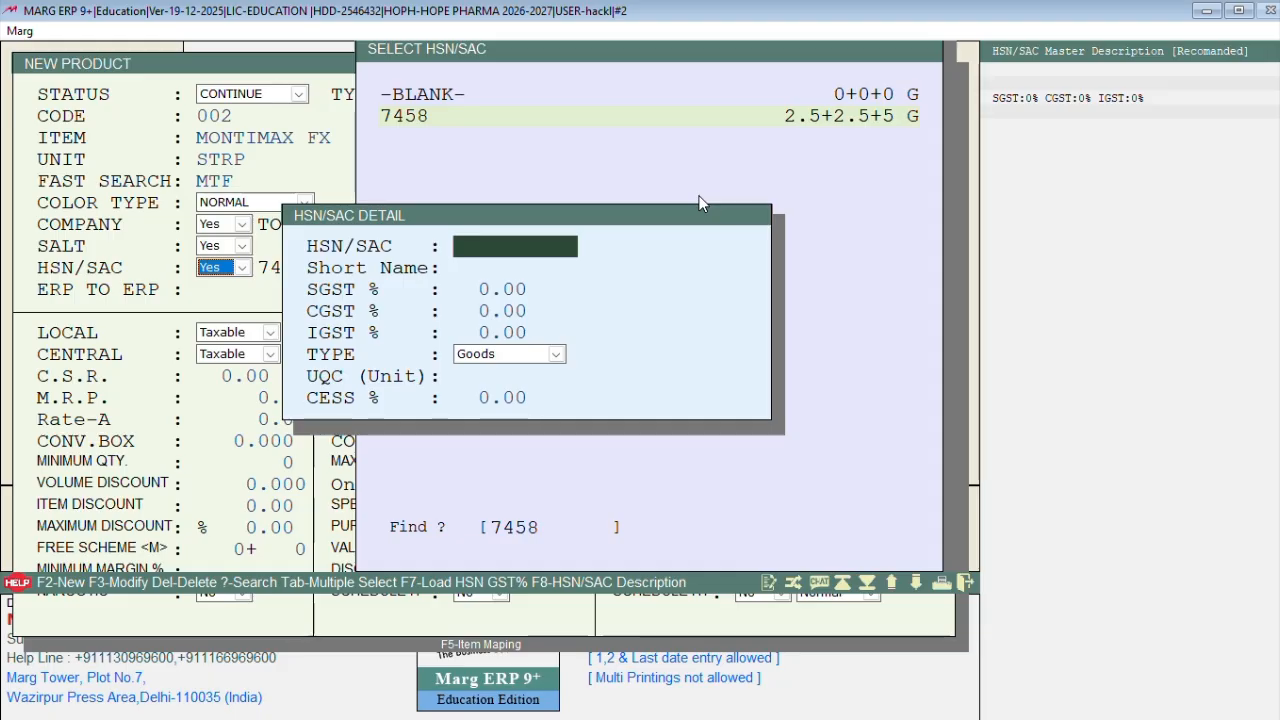
pyautogui.write('7485')
pyautogui.press('Return')
pyautogui.press('Return')
pyautogui.press('Return')
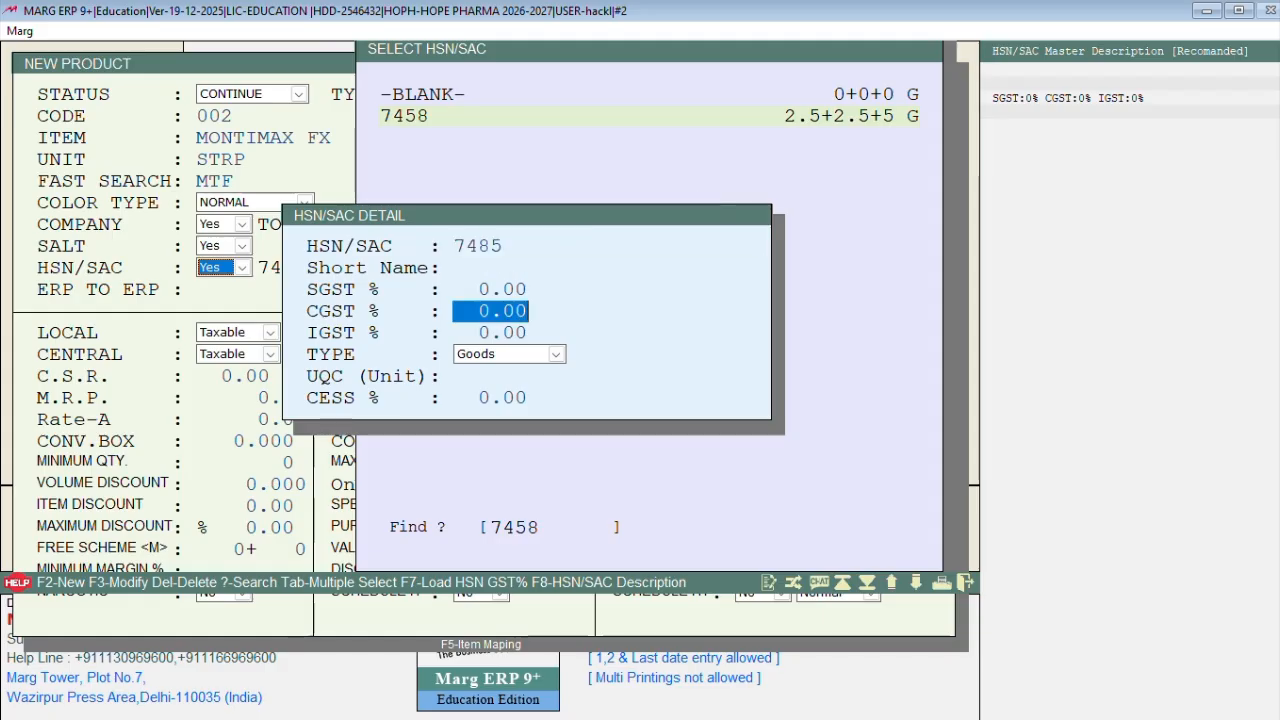
pyautogui.press('Return')
pyautogui.press('Return')
pyautogui.press('Return')
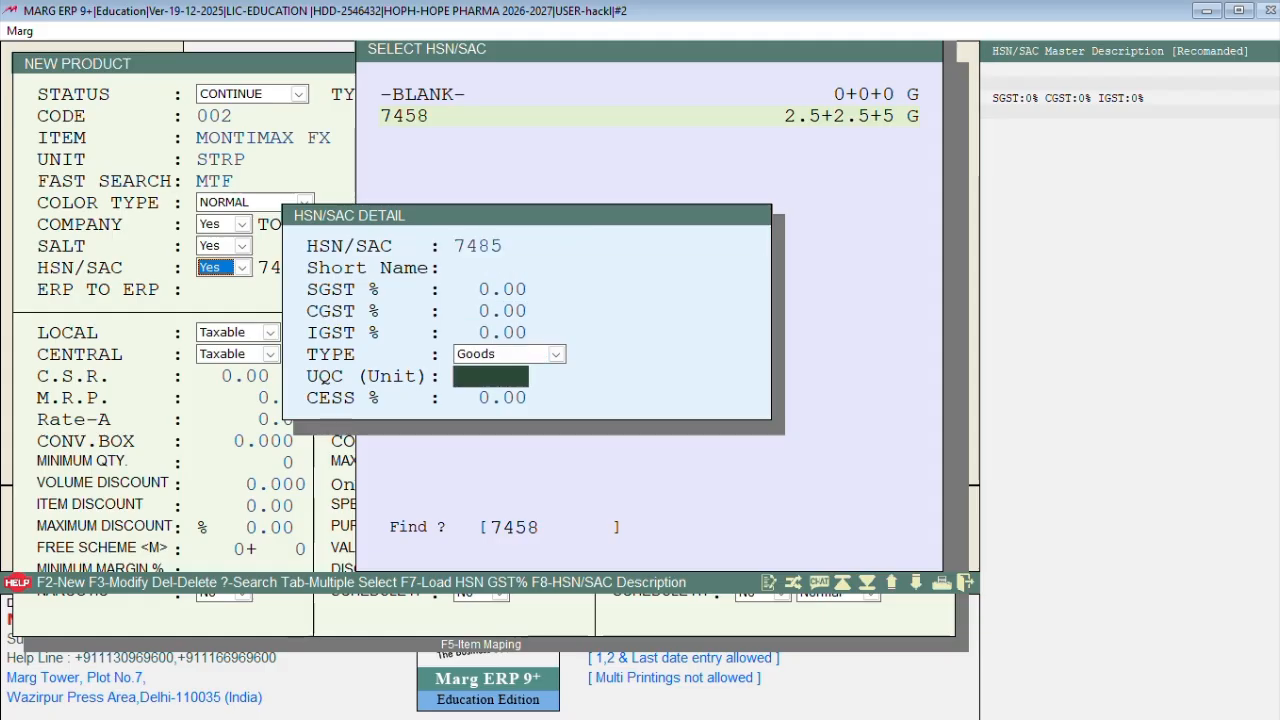
pyautogui.press('Return')
pyautogui.press('Return')
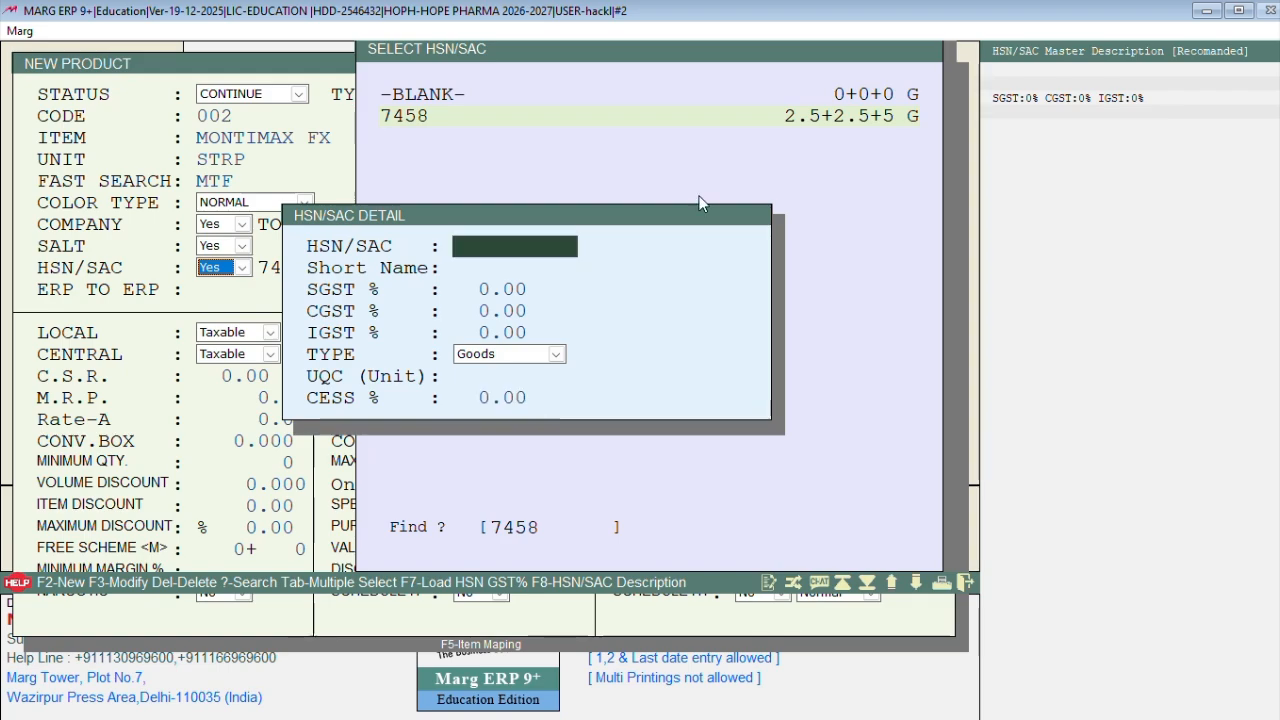
# Step: Finish adding HSN/SAC codes and assign 7485 to the product
pyautogui.press('Escape')
pyautogui.press('Return')
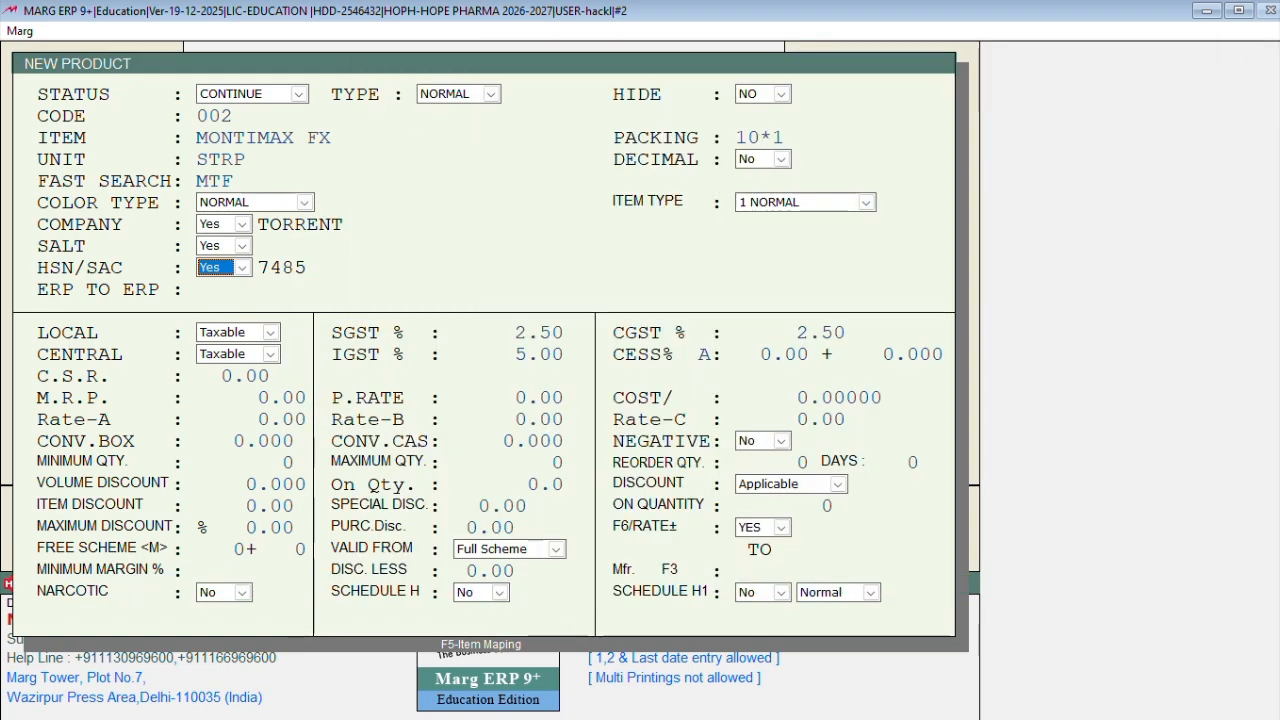
pyautogui.press('Return')
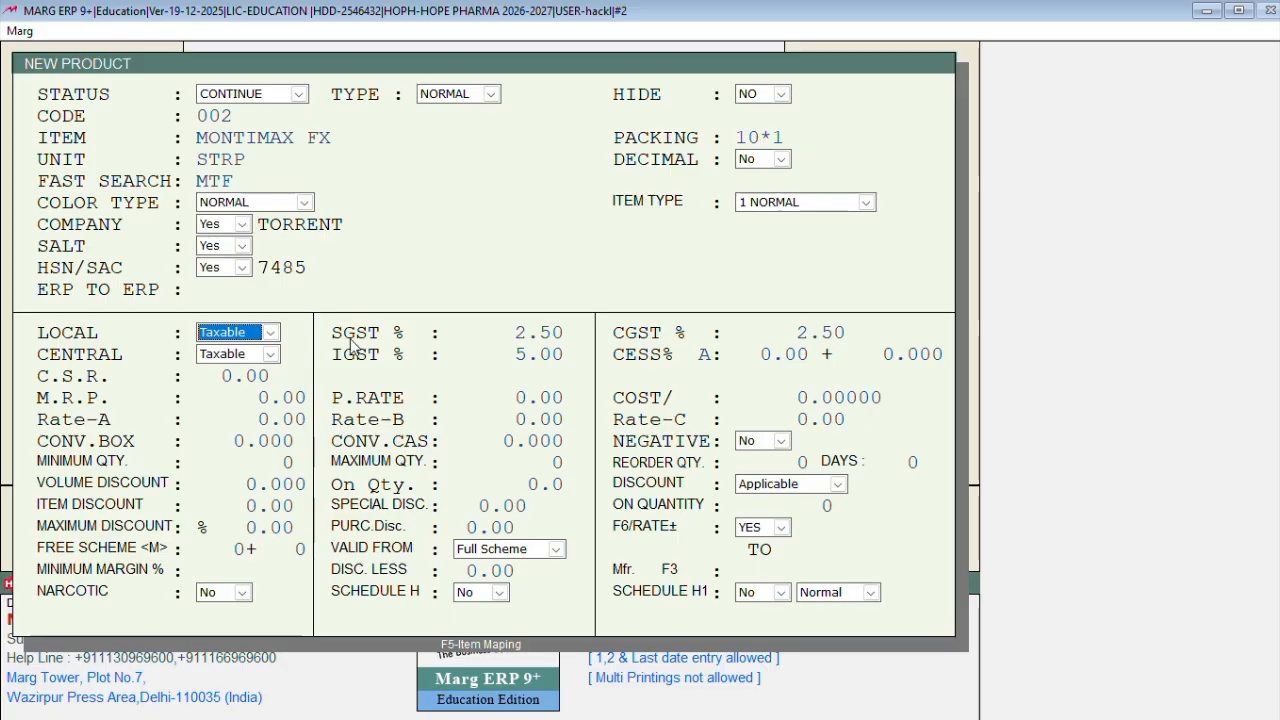
# Step: Keep the product's local tax status as Taxable and set both SGST and CGST to 9%
pyautogui.click(270, 335)
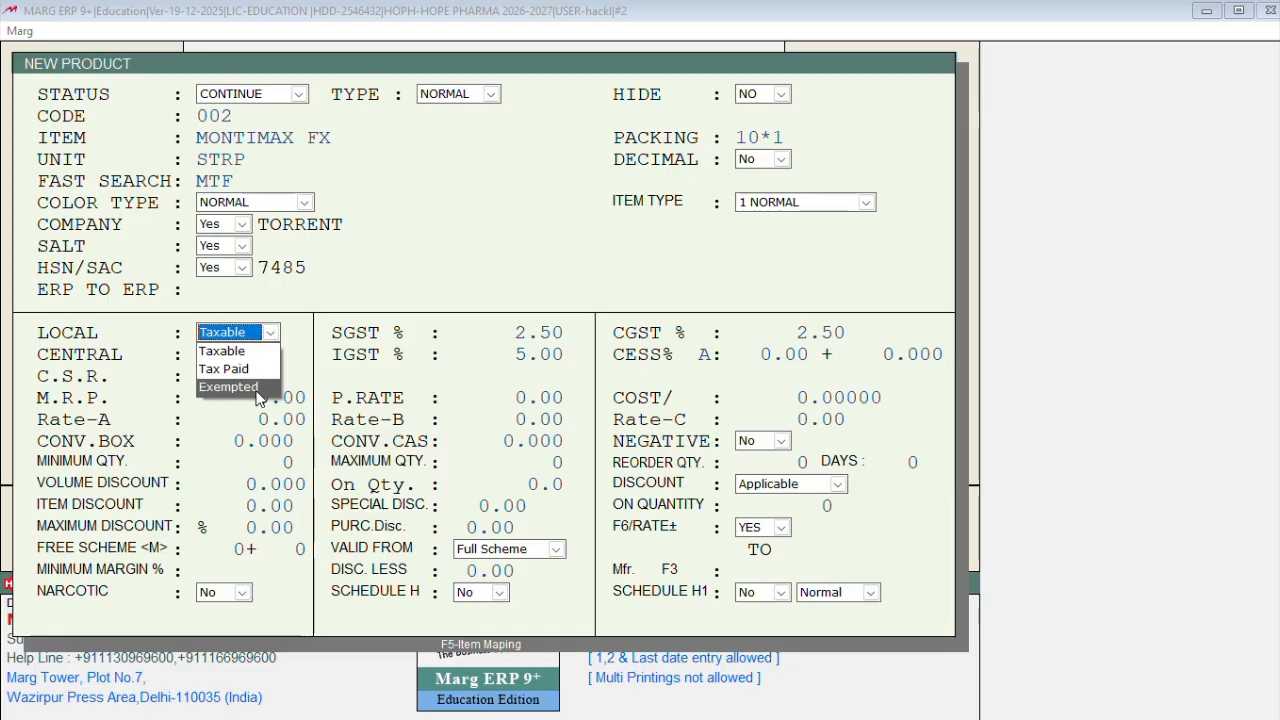
pyautogui.press('Up')
pyautogui.press('Up')
pyautogui.press('Return')
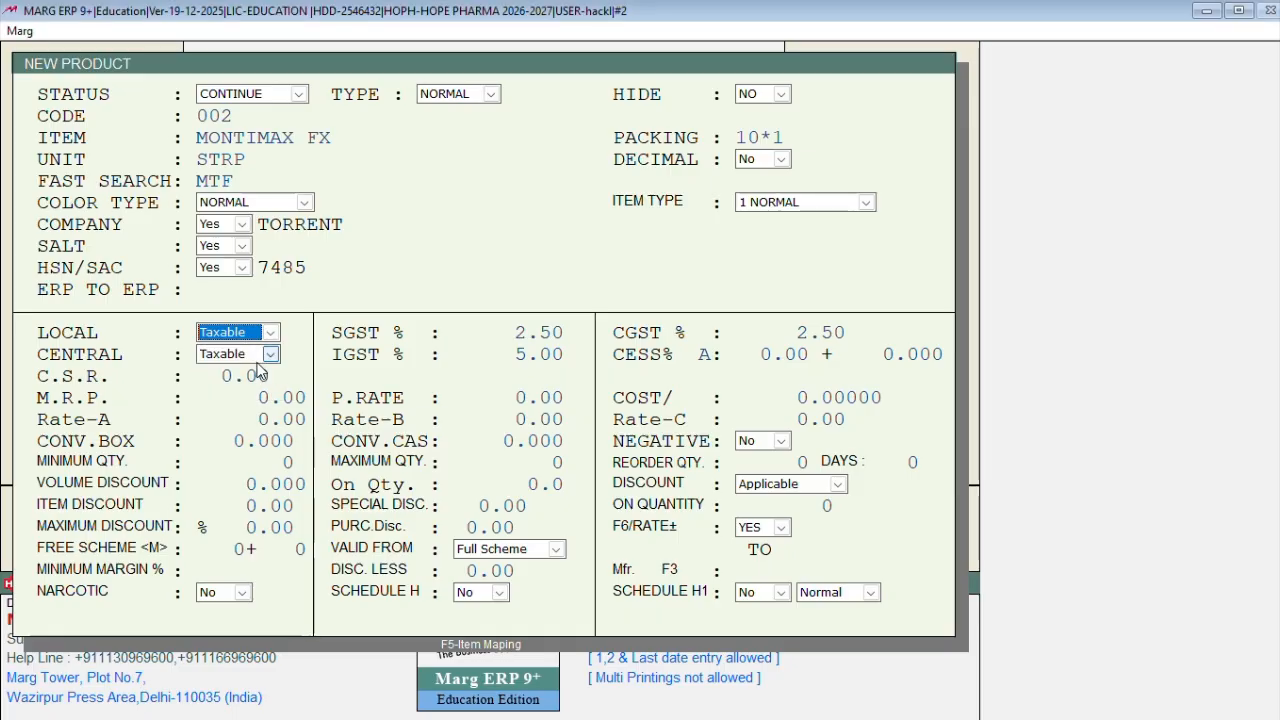
pyautogui.press('Return')
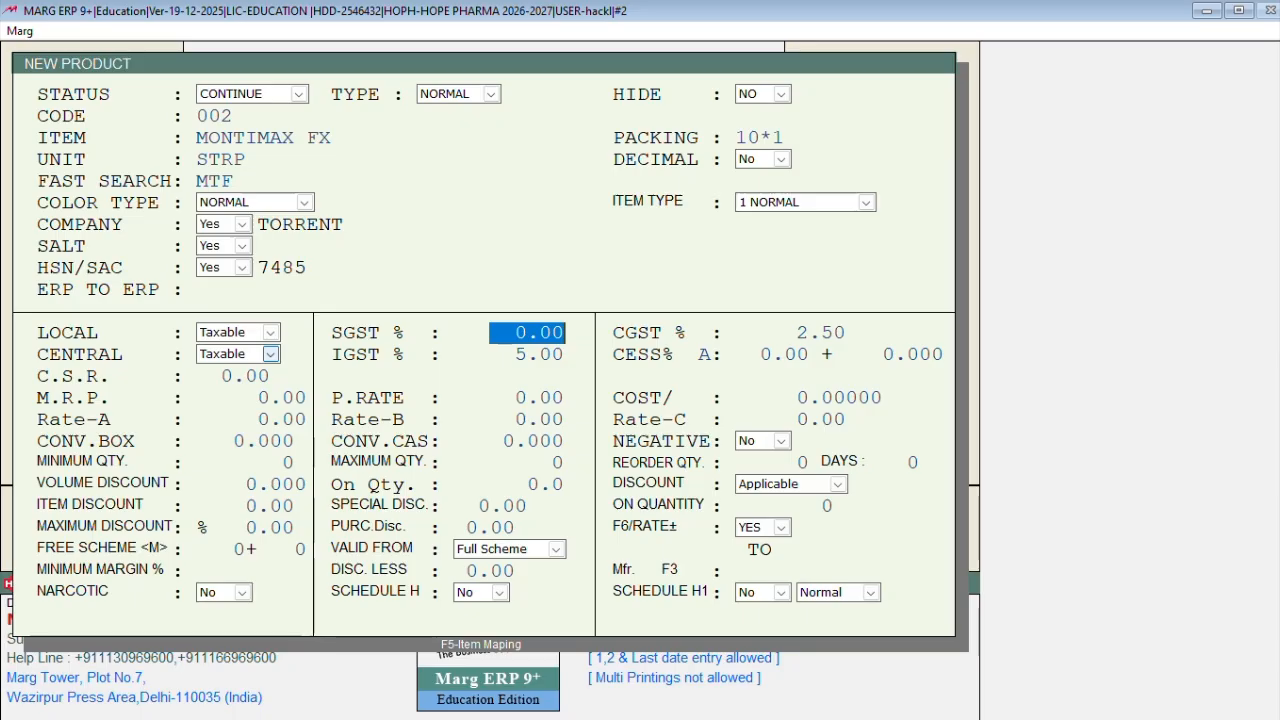
pyautogui.write('9 .')
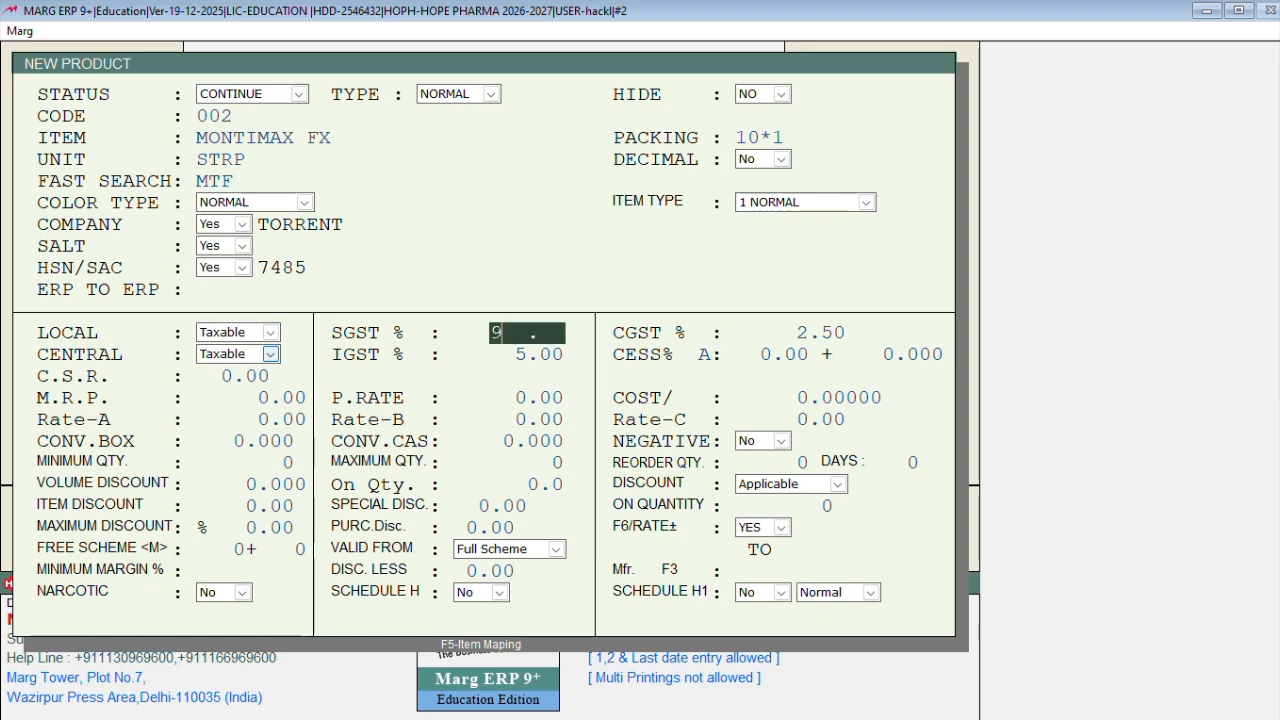
pyautogui.press('Return')
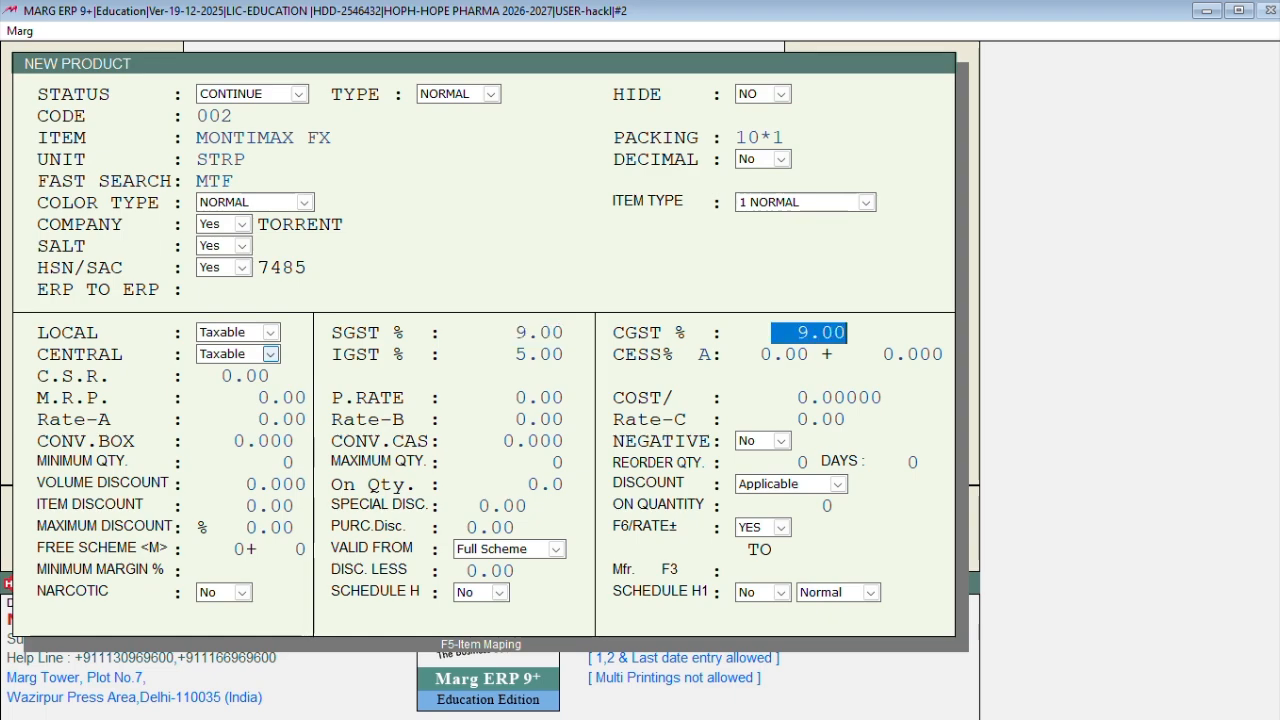
pyautogui.press('Return')
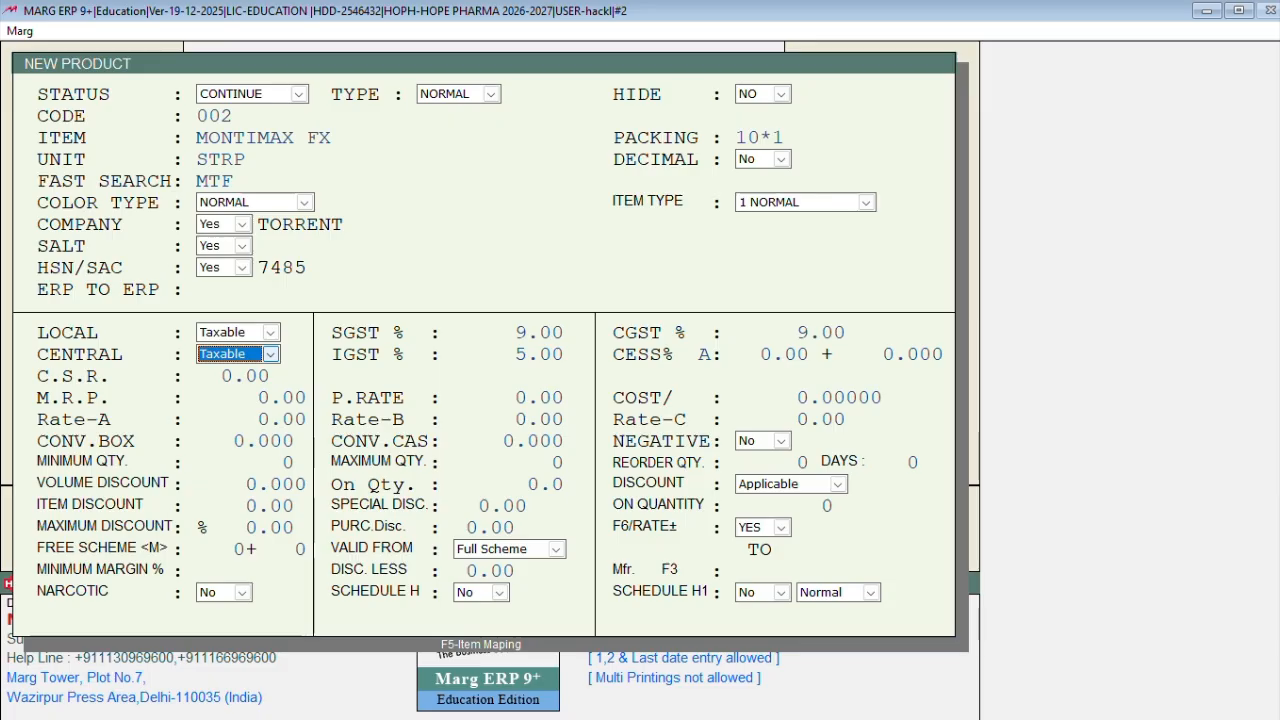
# Step: Keep the central tax status as Taxable, accept IGST at 18% and leave the cess values at zero
pyautogui.press('Return')
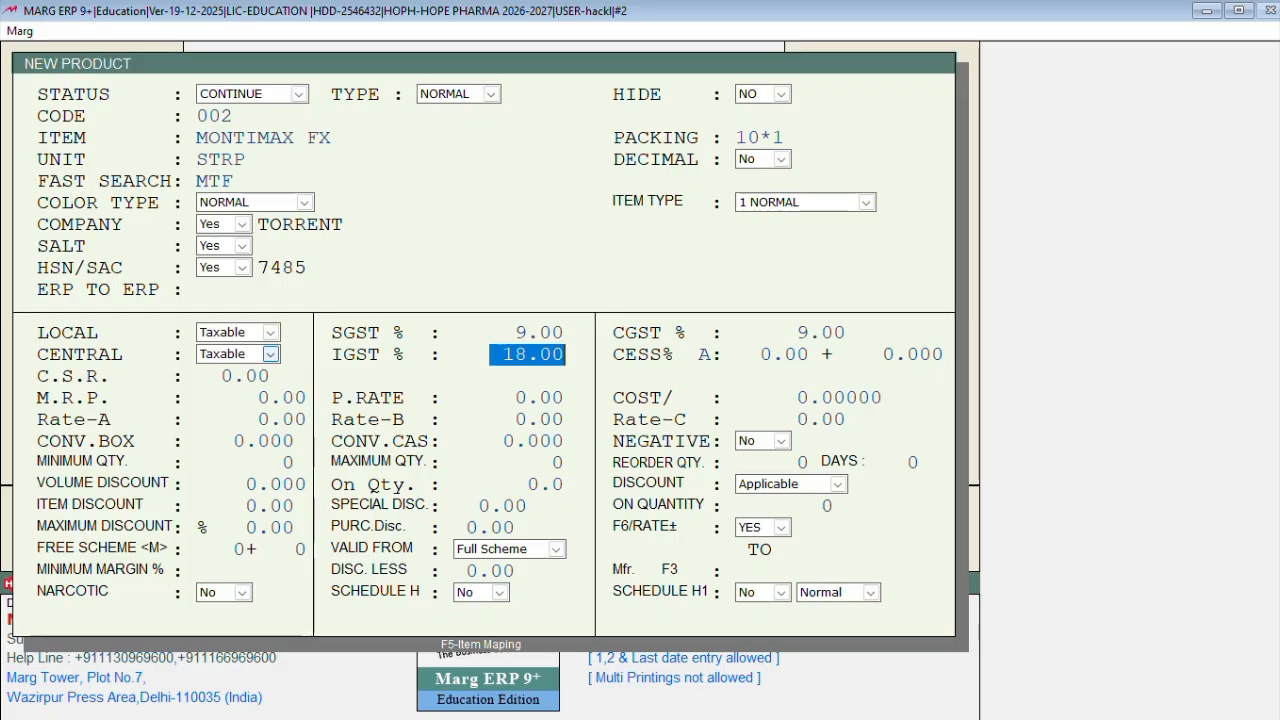
pyautogui.press('Return')
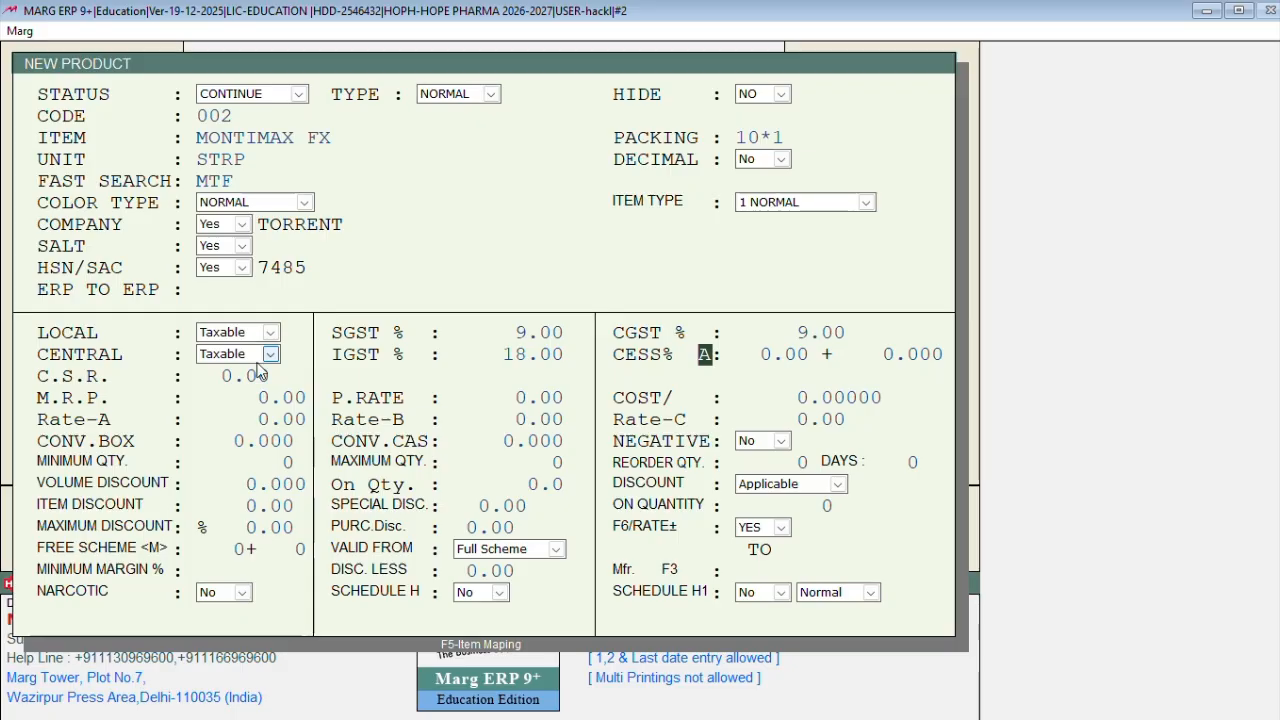
pyautogui.press('Return')
pyautogui.press('Return')
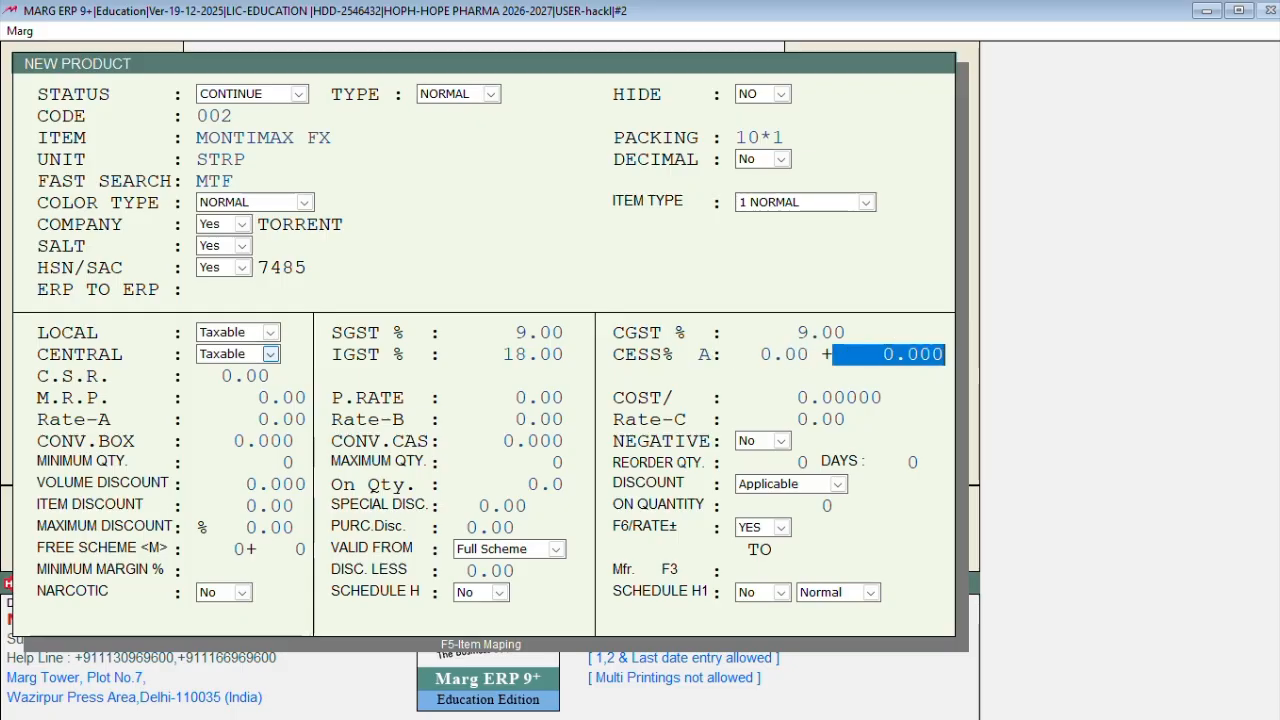
pyautogui.press('Return')
pyautogui.press('Return')
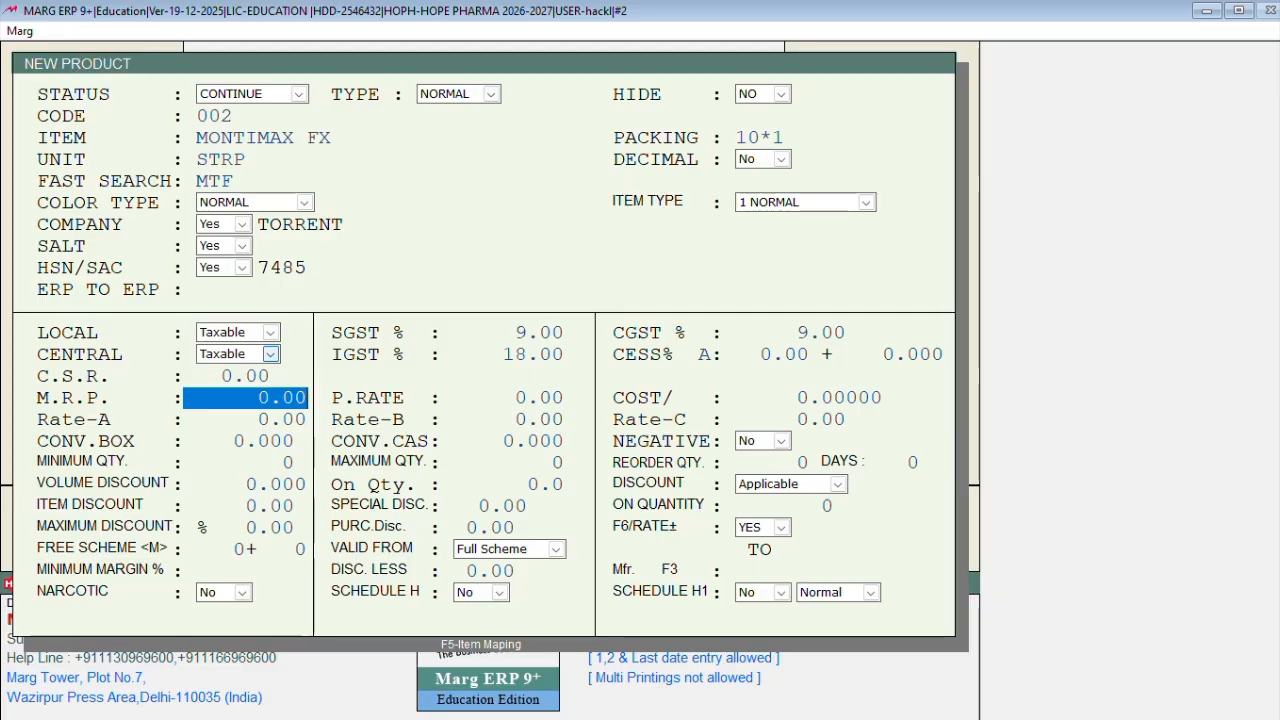
# Step: Set the product's M.R.P. to 150 and purchase rate to 100, leaving the cost at zero
pyautogui.write('150')
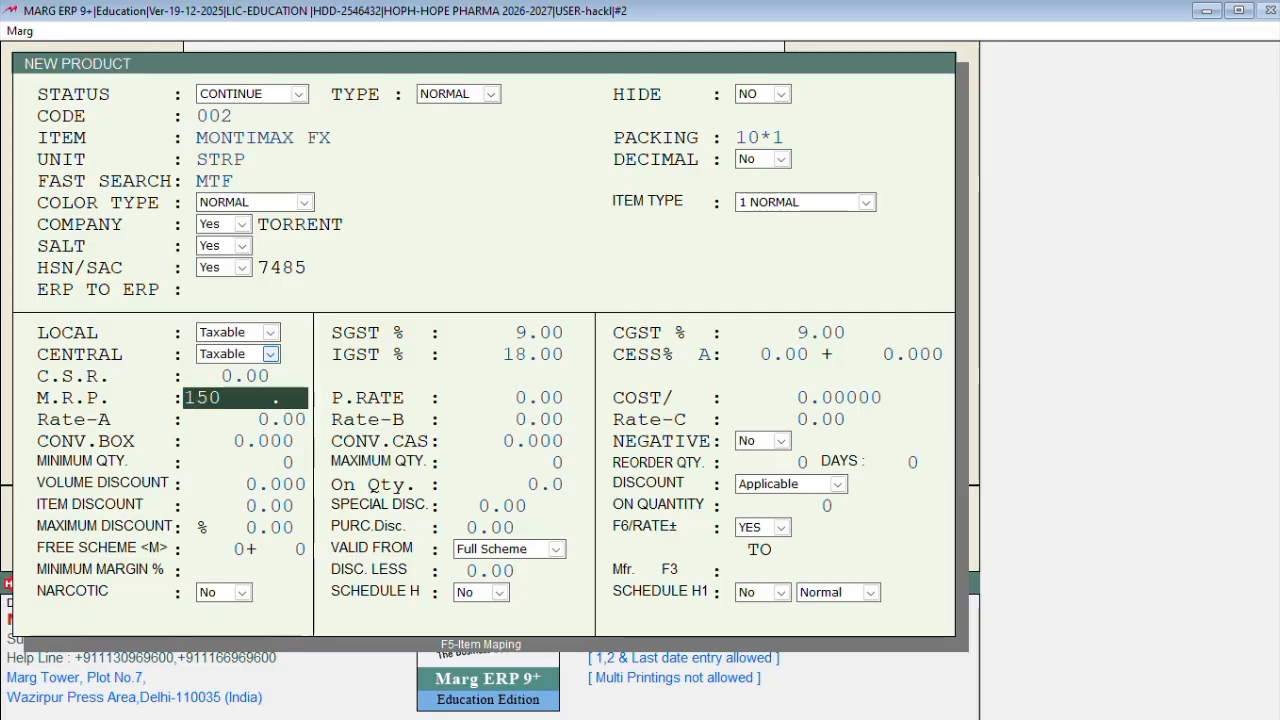
pyautogui.press('Return')
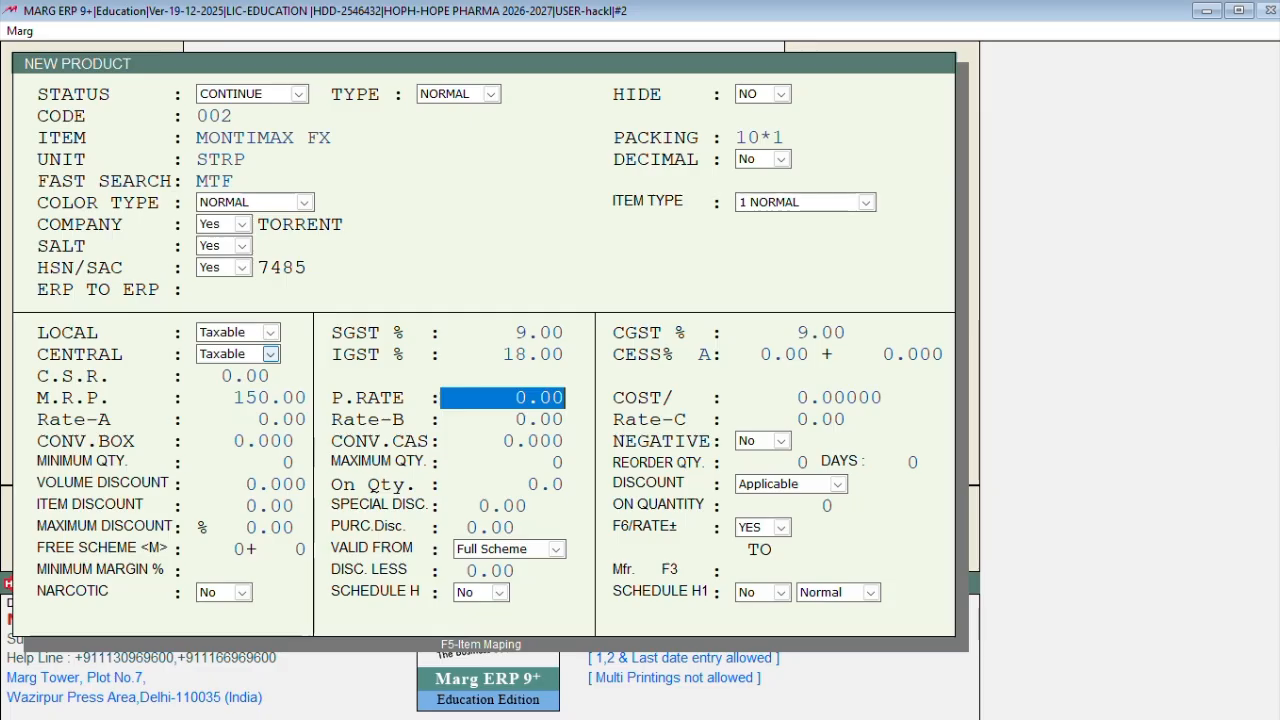
pyautogui.write('100')
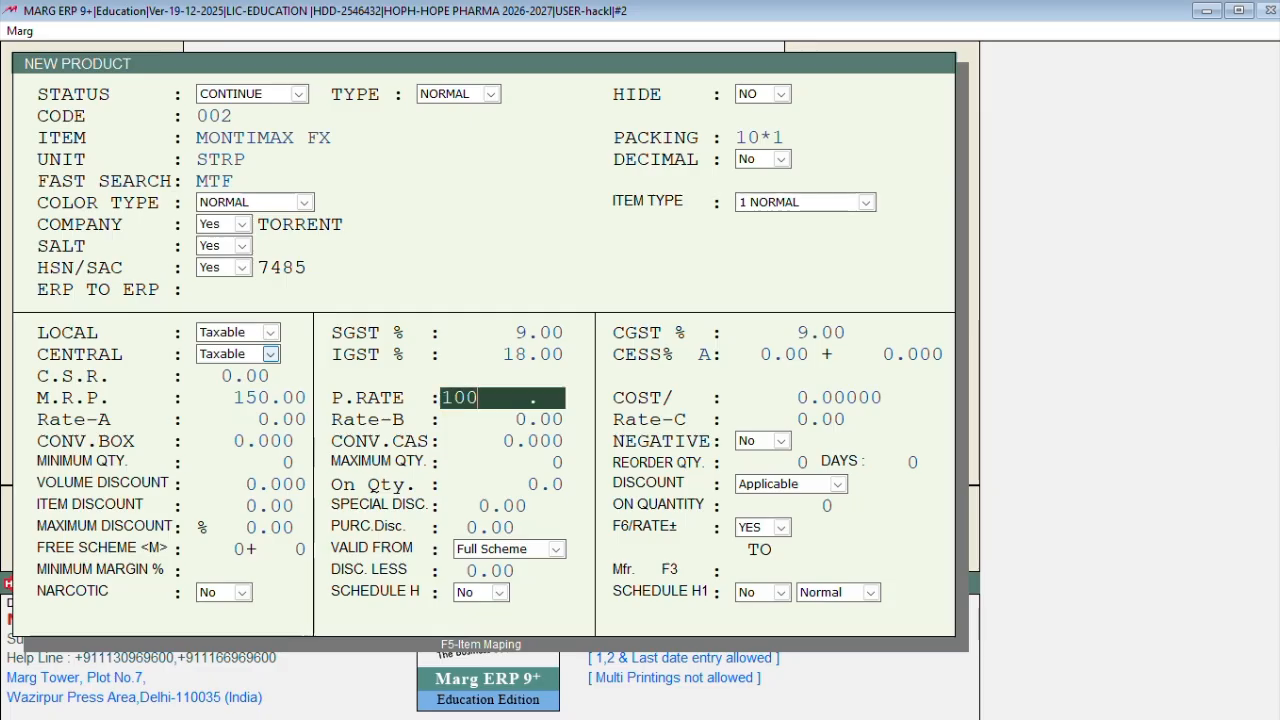
pyautogui.press('Return')
pyautogui.press('Return')
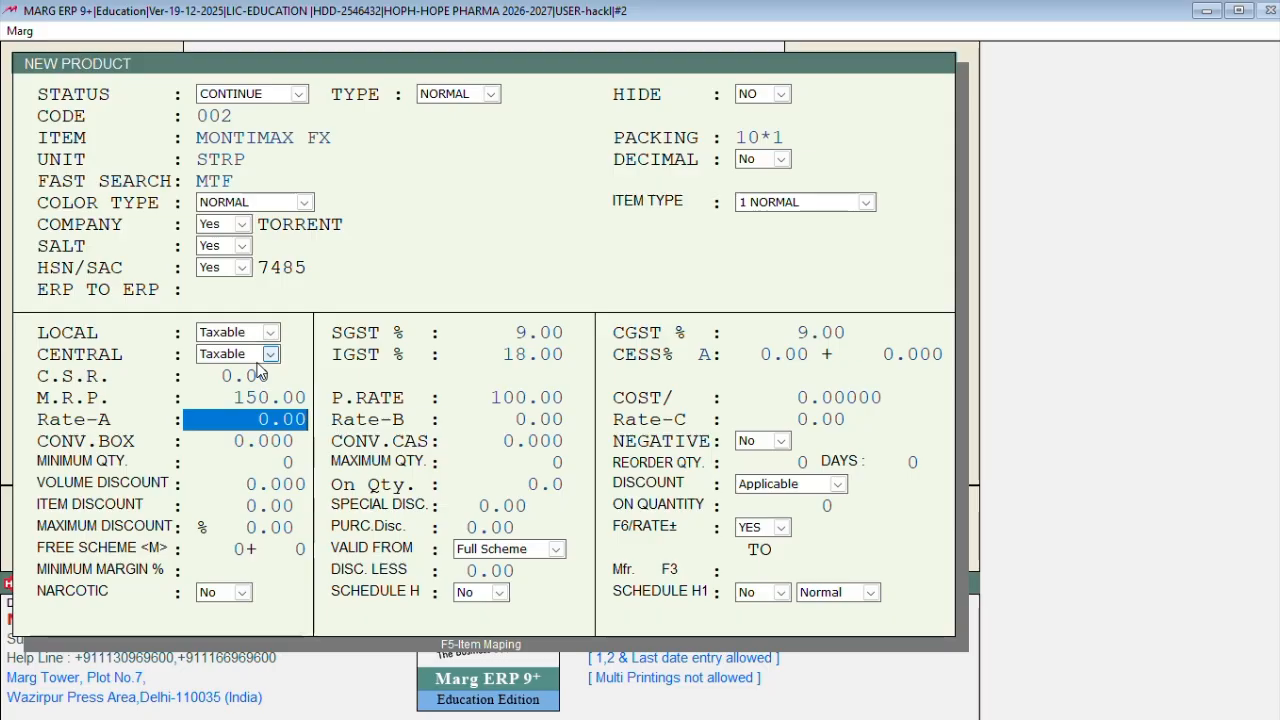
# Step: Set the selling rates to 130 for Rate-A, 125 for Rate-B and 118 for Rate-C
pyautogui.press('Return')
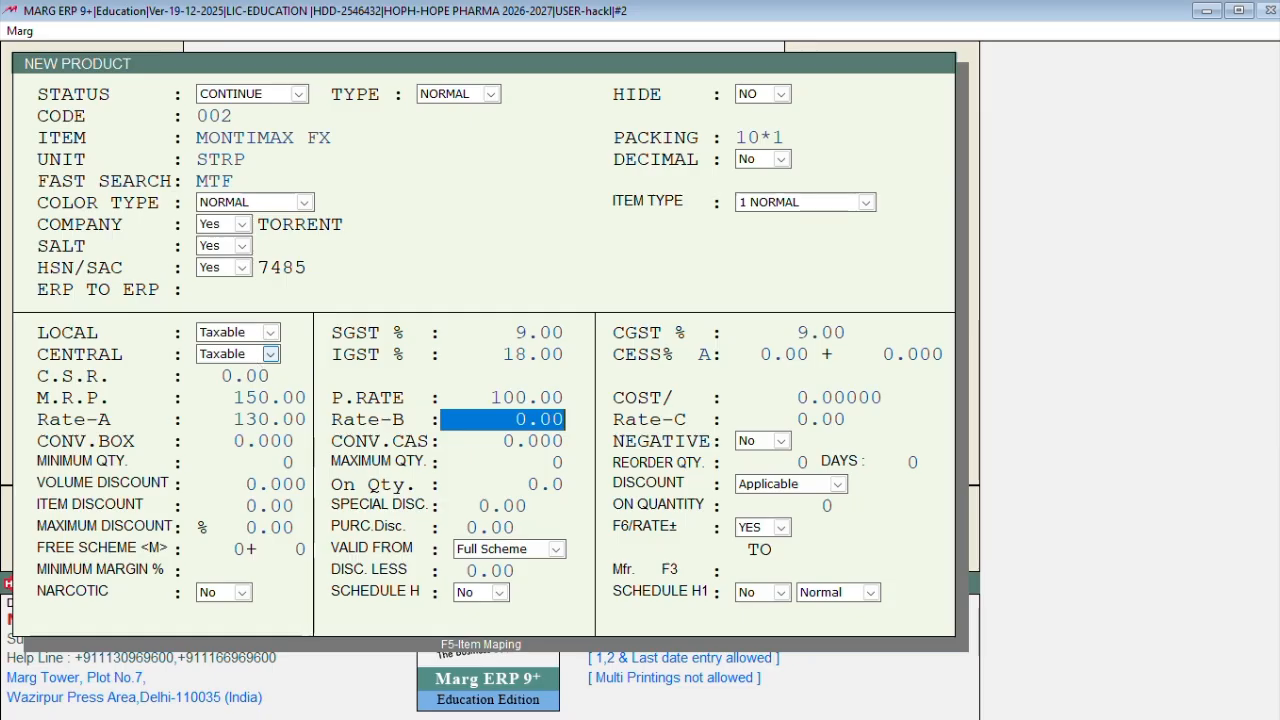
pyautogui.write('125 .')
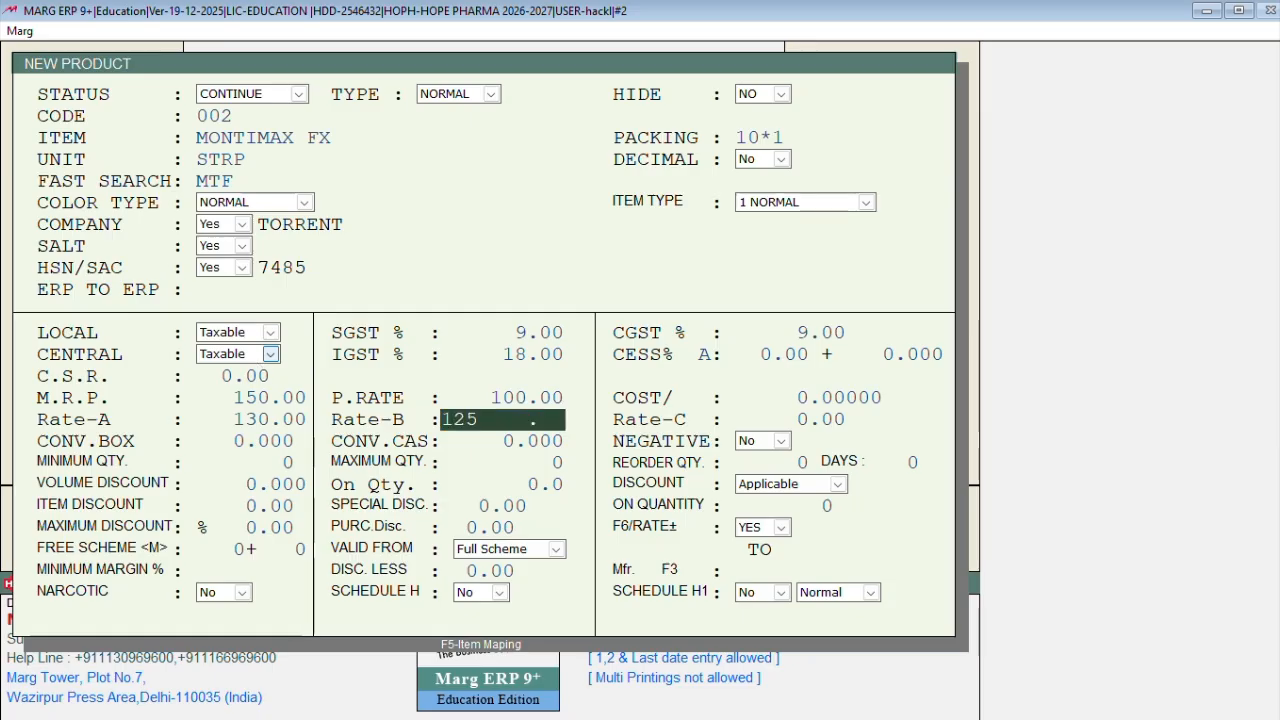
pyautogui.press('Return')
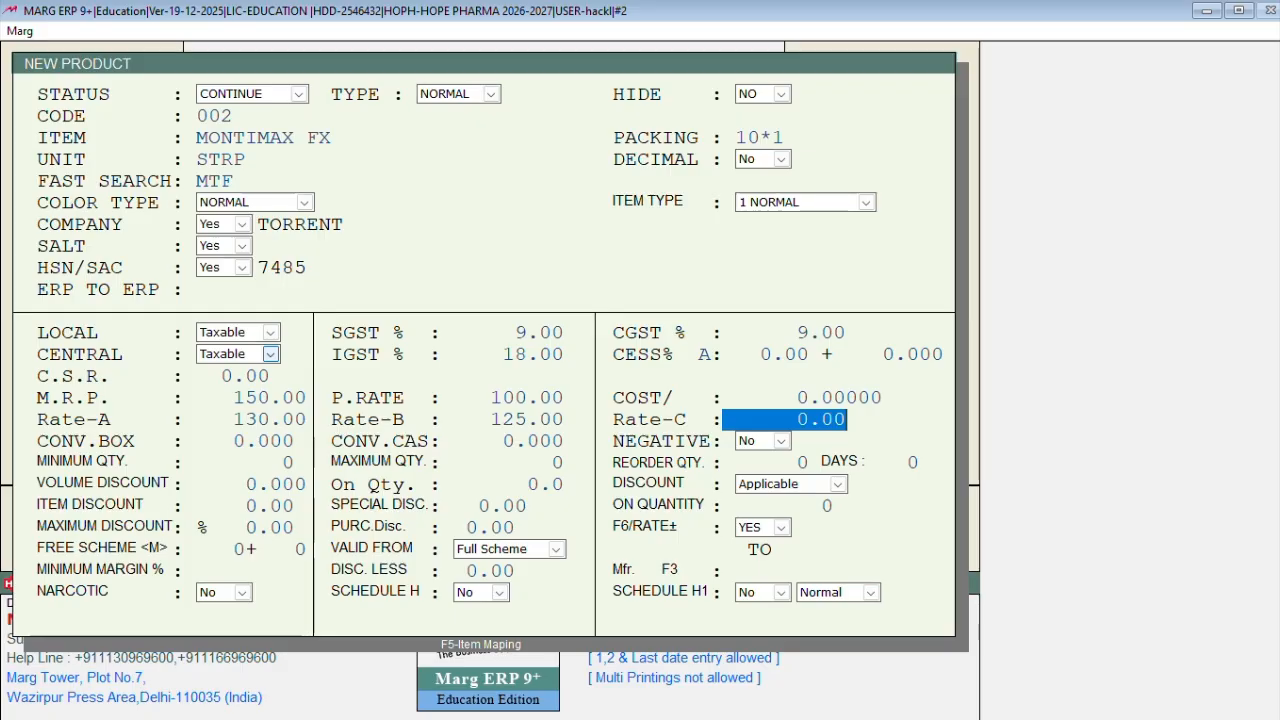
pyautogui.write('1')
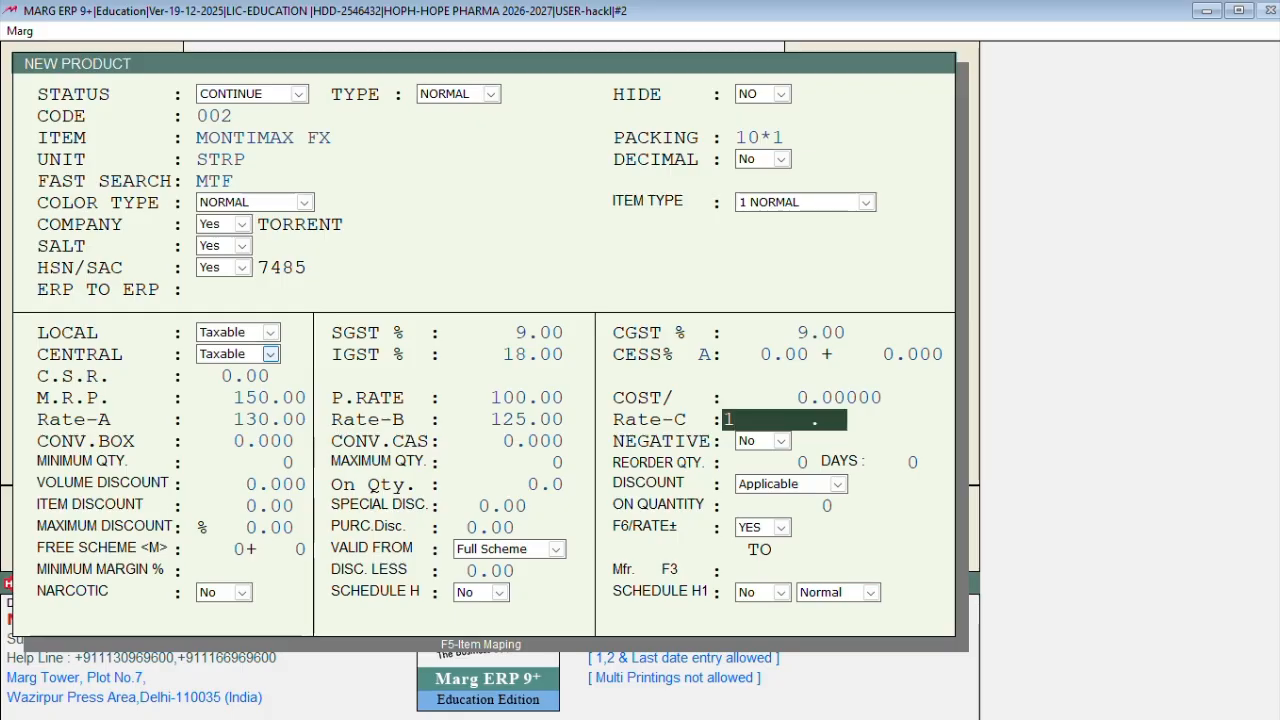
pyautogui.write('8')
pyautogui.press('BackSpace')
pyautogui.write('1')
pyautogui.write('8')
pyautogui.press('Return')
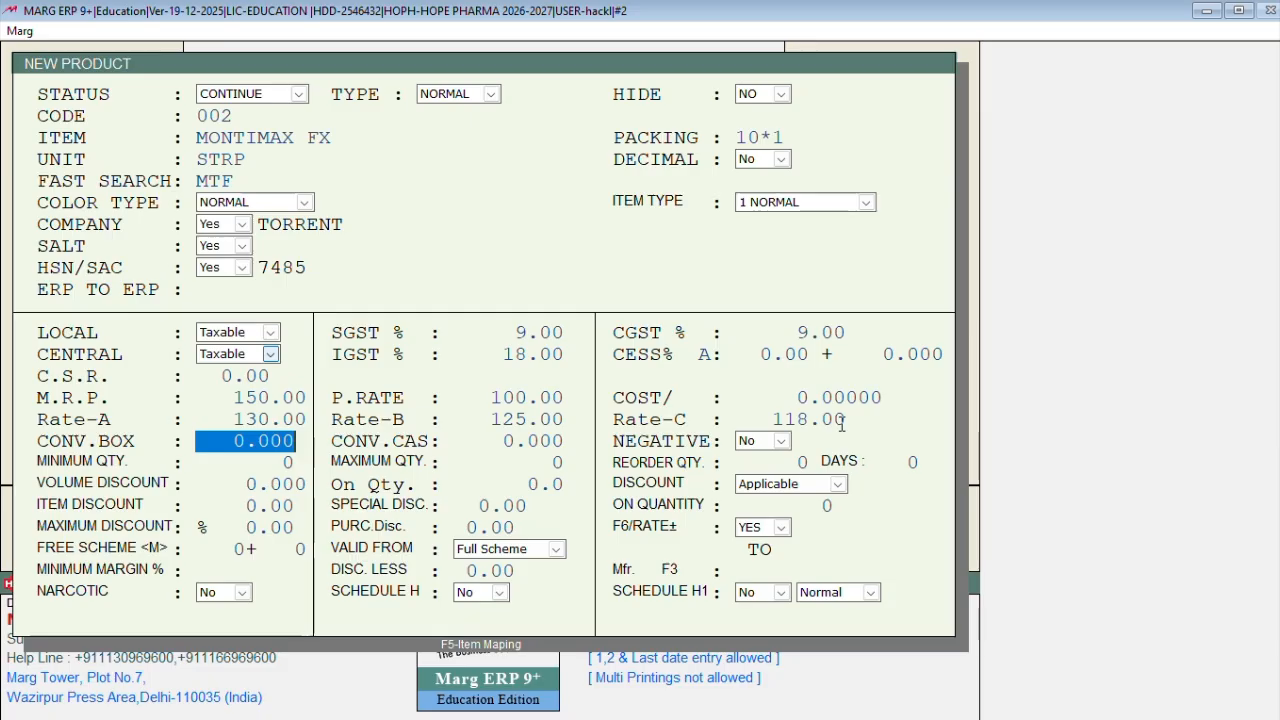
# Step: Leave the box and case conversions, quantity limits, and volume, item and special discounts at their defaults
pyautogui.press('Return')
pyautogui.press('Return')
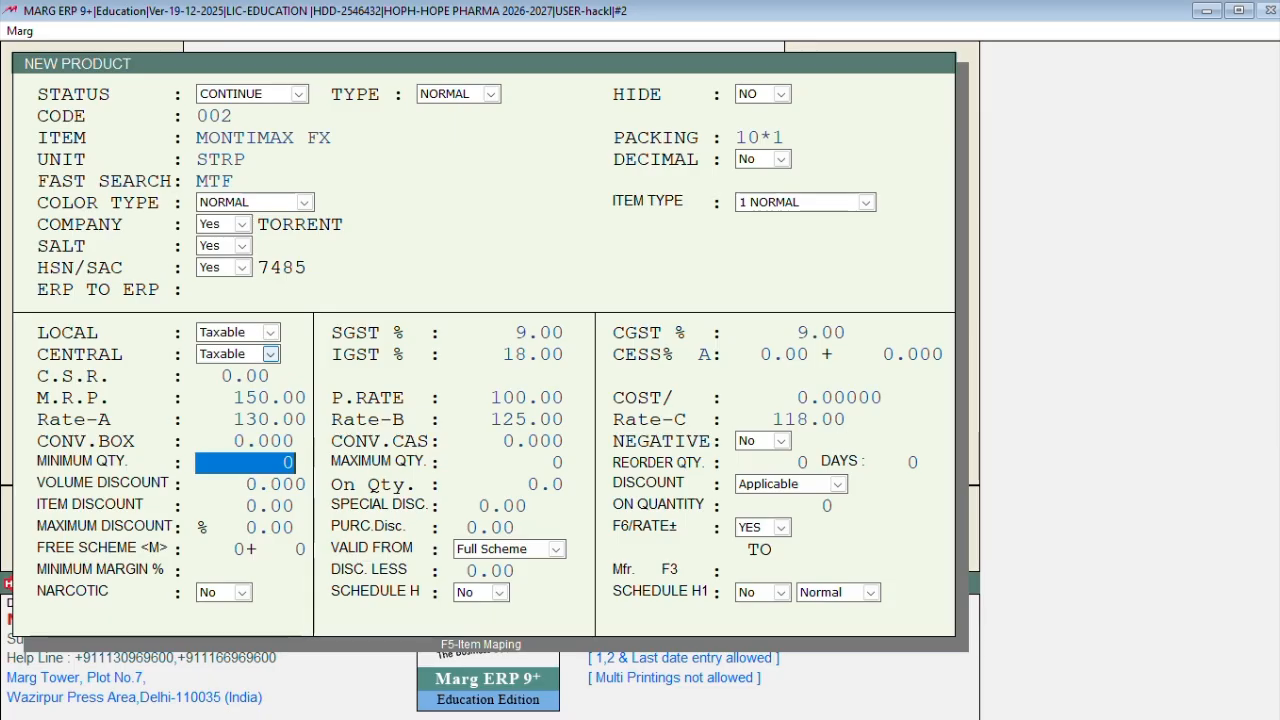
pyautogui.press('Return')
pyautogui.press('Return')
pyautogui.press('Return')
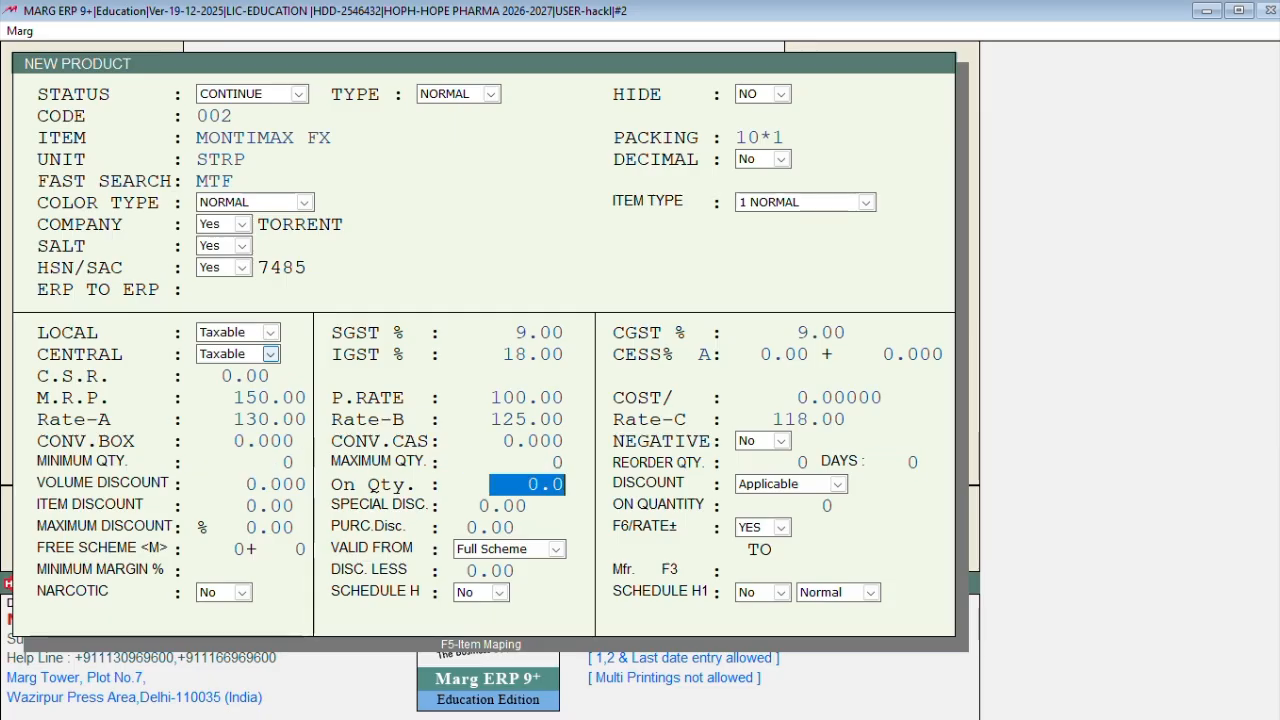
pyautogui.press('Return')
pyautogui.press('Return')
pyautogui.press('Return')
pyautogui.press('Return')
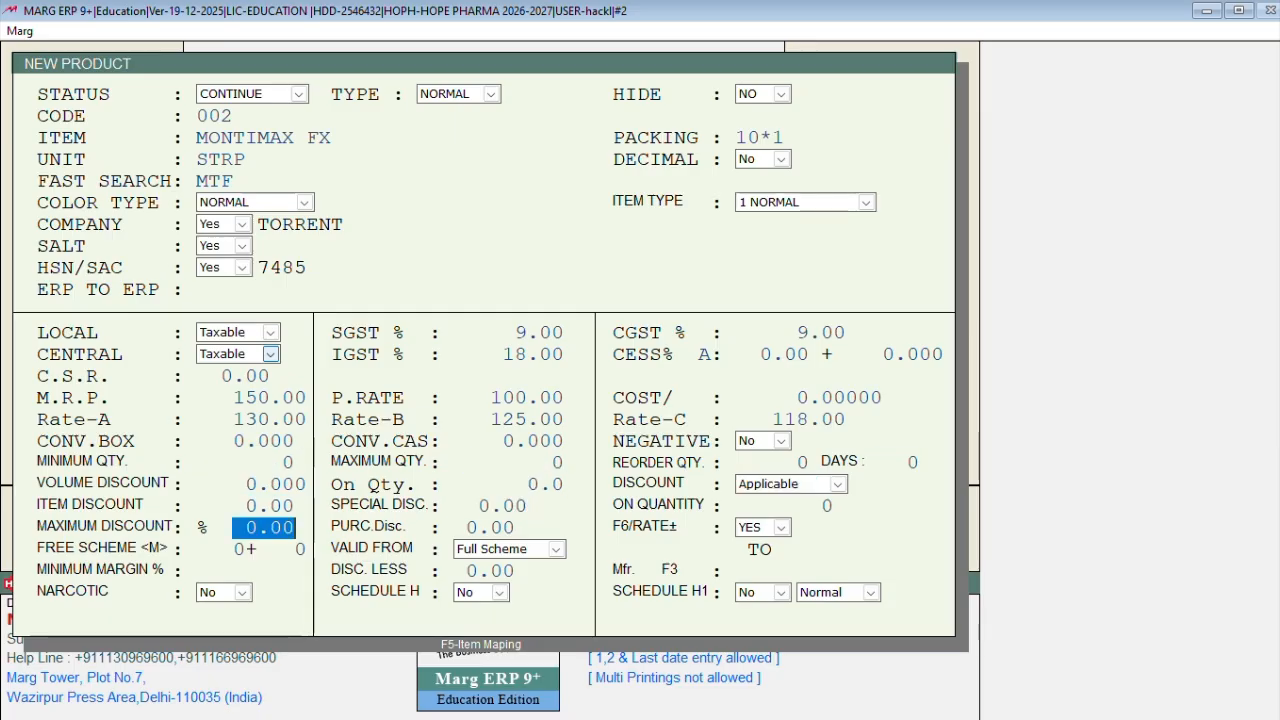
# Step: Leave the maximum discount at 0.00 and the free scheme at 0+0, keeping Full Scheme with no validity end date
pyautogui.press('Return')
pyautogui.press('Return')
pyautogui.press('Return')
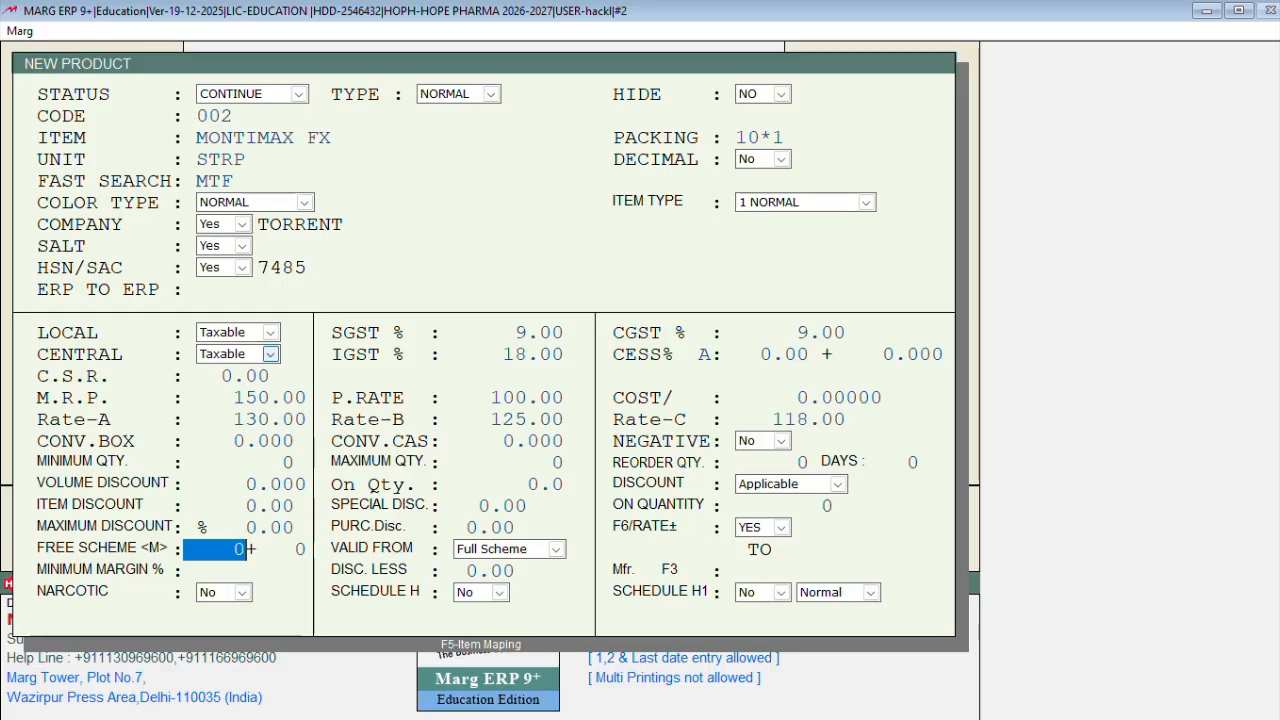
pyautogui.press('Return')
pyautogui.press('Return')
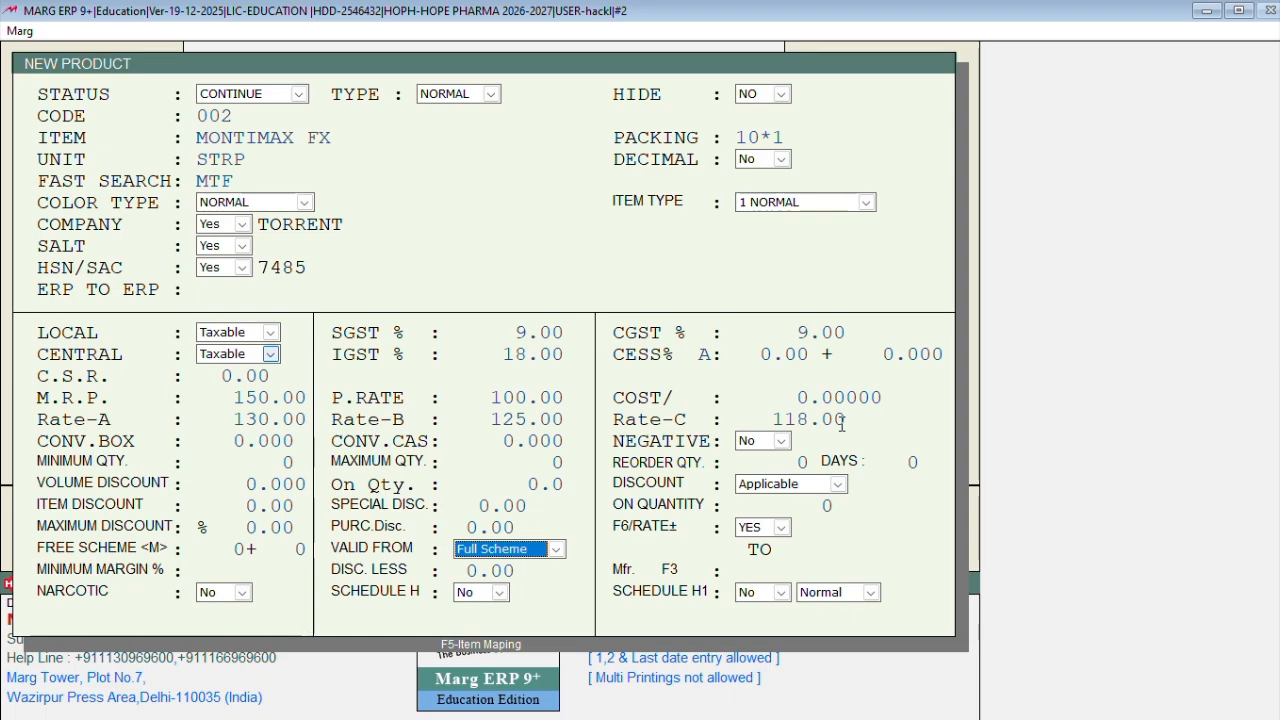
pyautogui.press('Return')
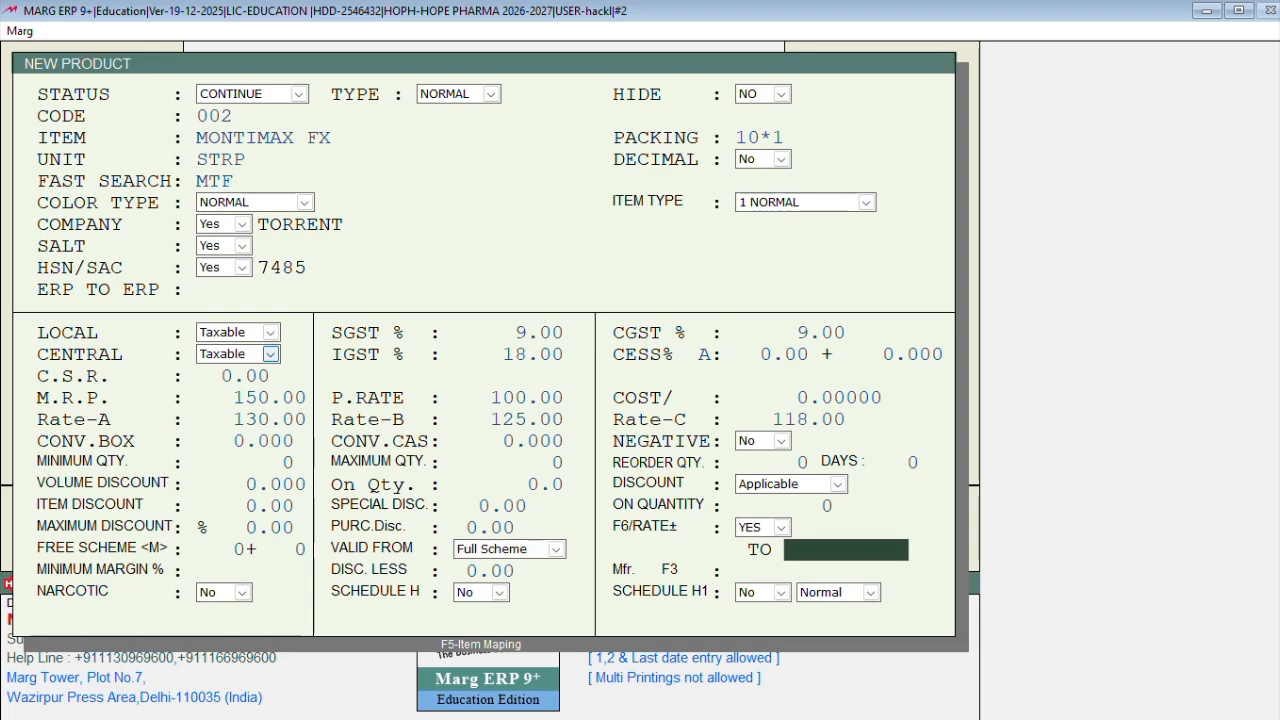
pyautogui.press('Return')
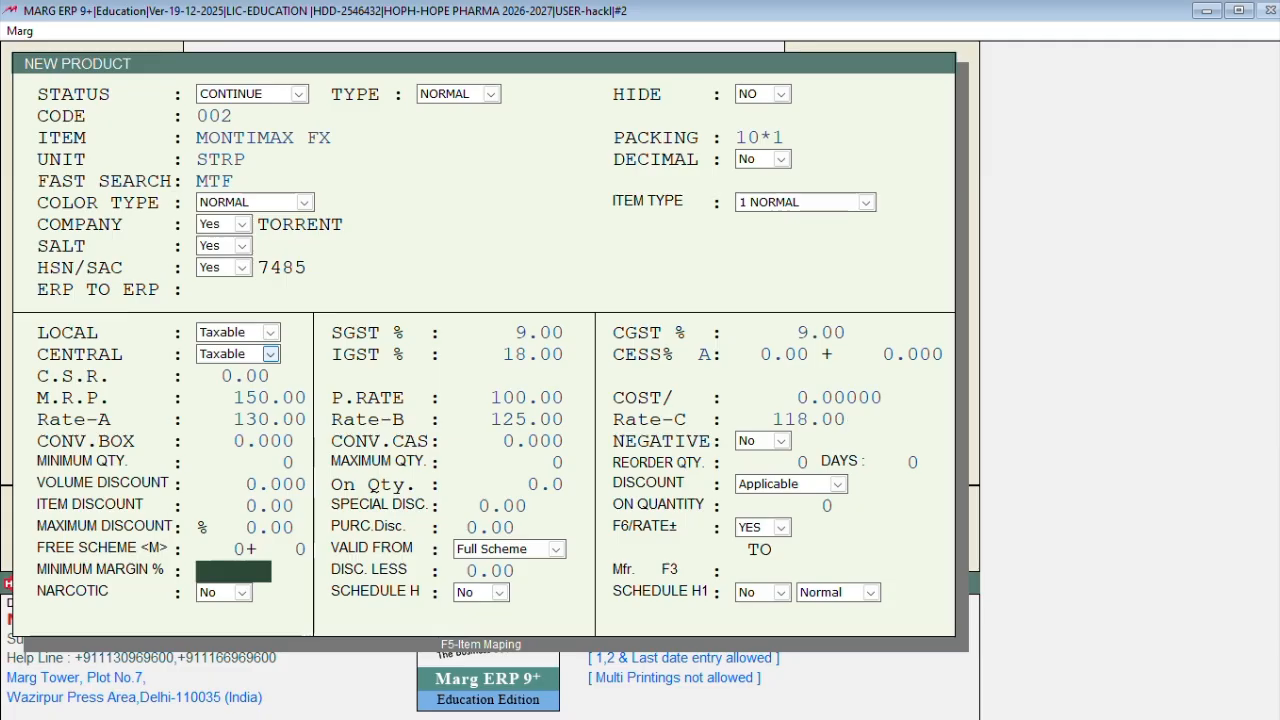
# Step: Set the product's minimum margin to 10% and leave the less discount at 0.00
pyautogui.write('5')
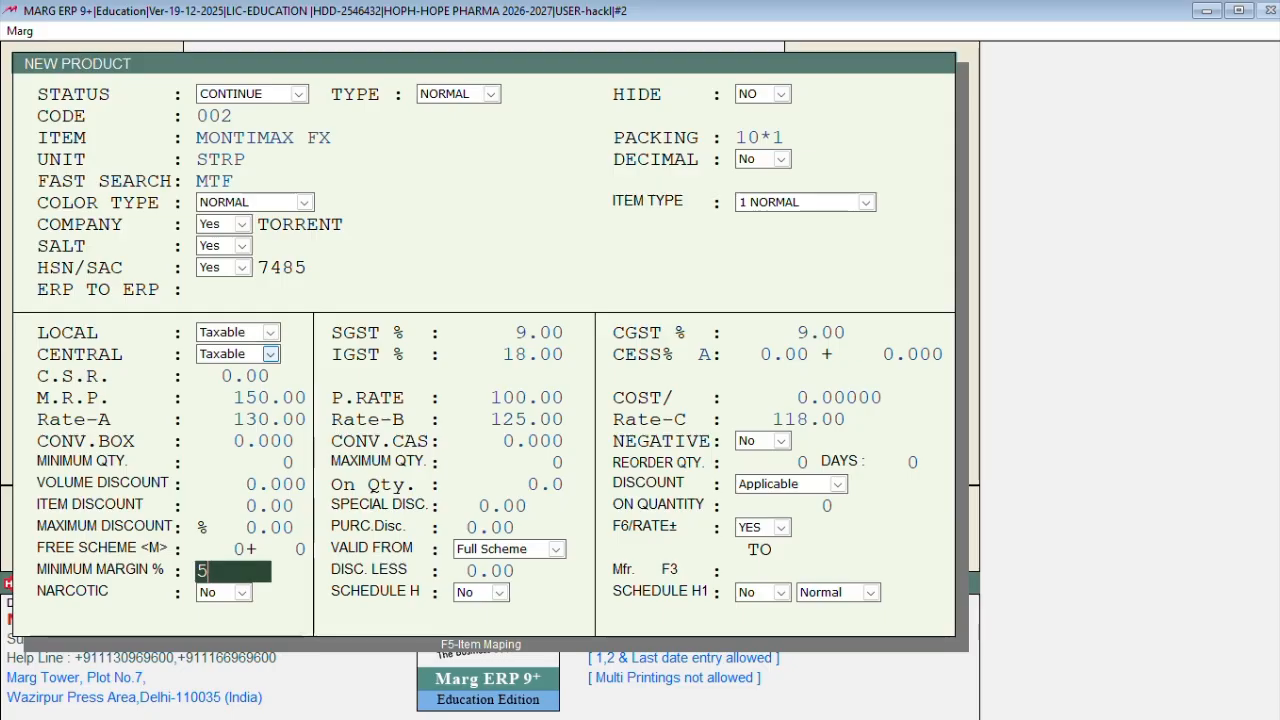
pyautogui.press('BackSpace')
pyautogui.write('10')
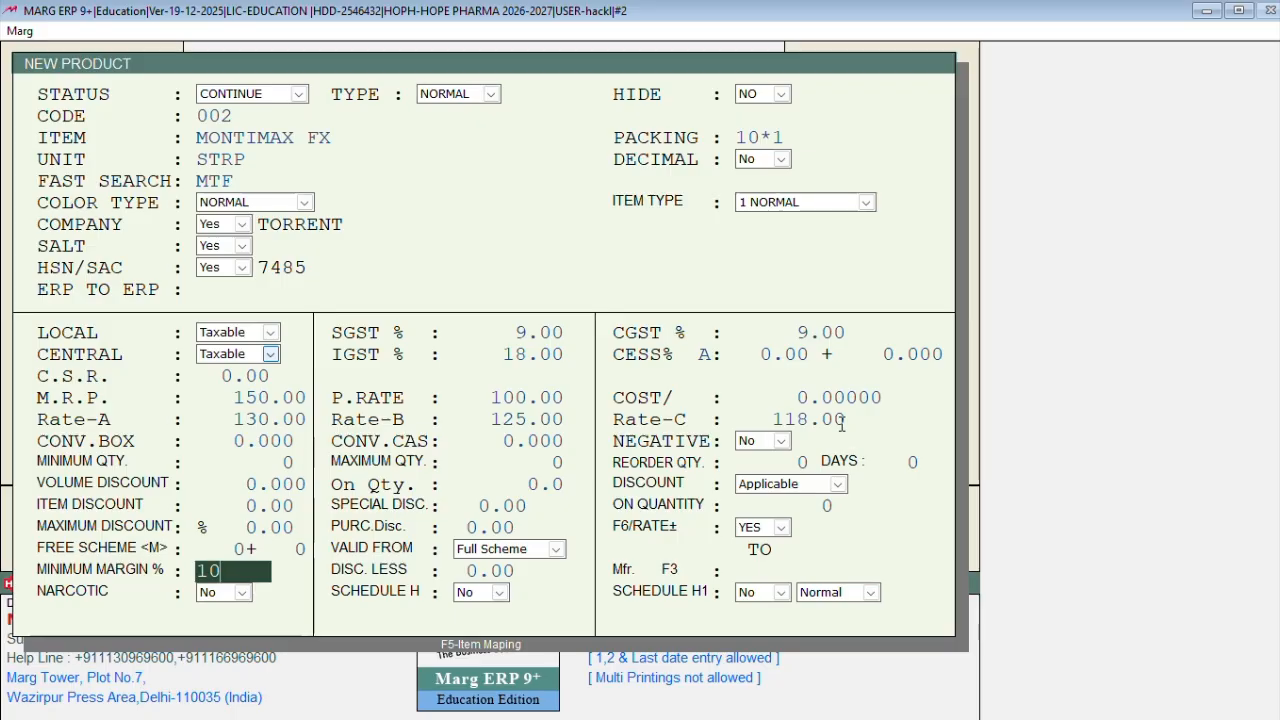
pyautogui.press('Return')
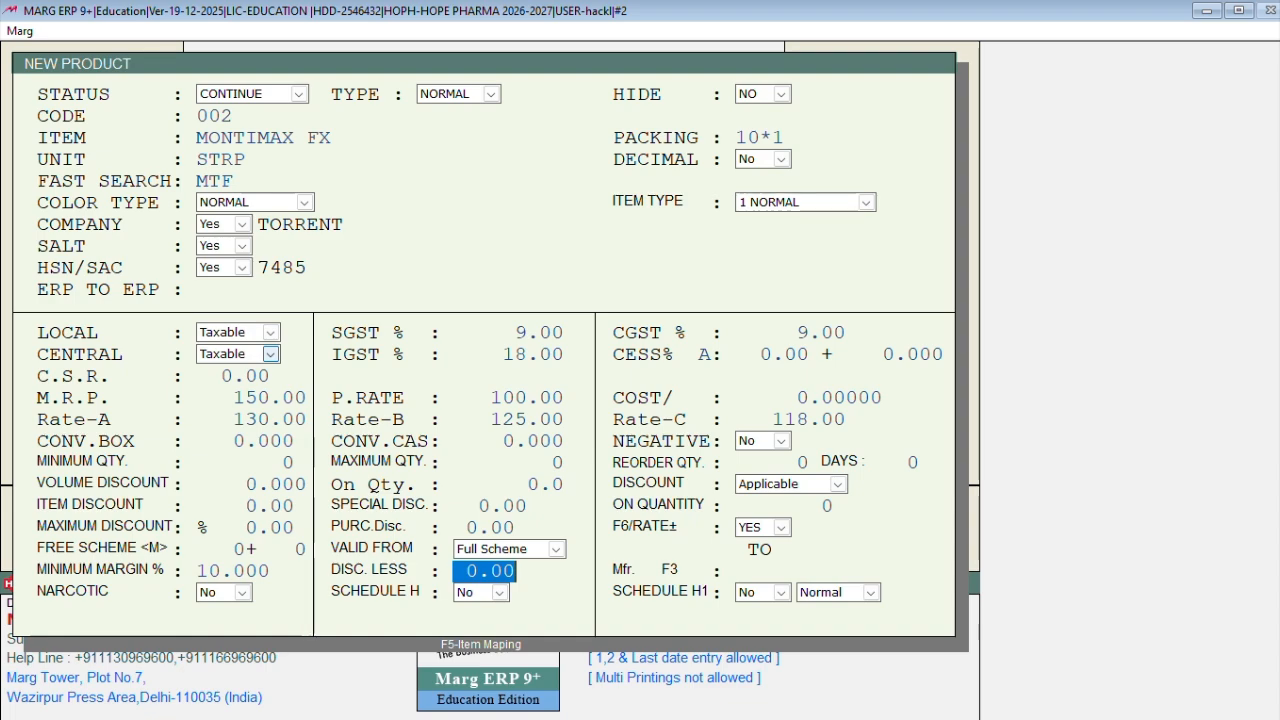
pyautogui.press('Return')
# Step: Keep Narcotic, Schedule H and Schedule H1 set to No for the product
pyautogui.press('Return')
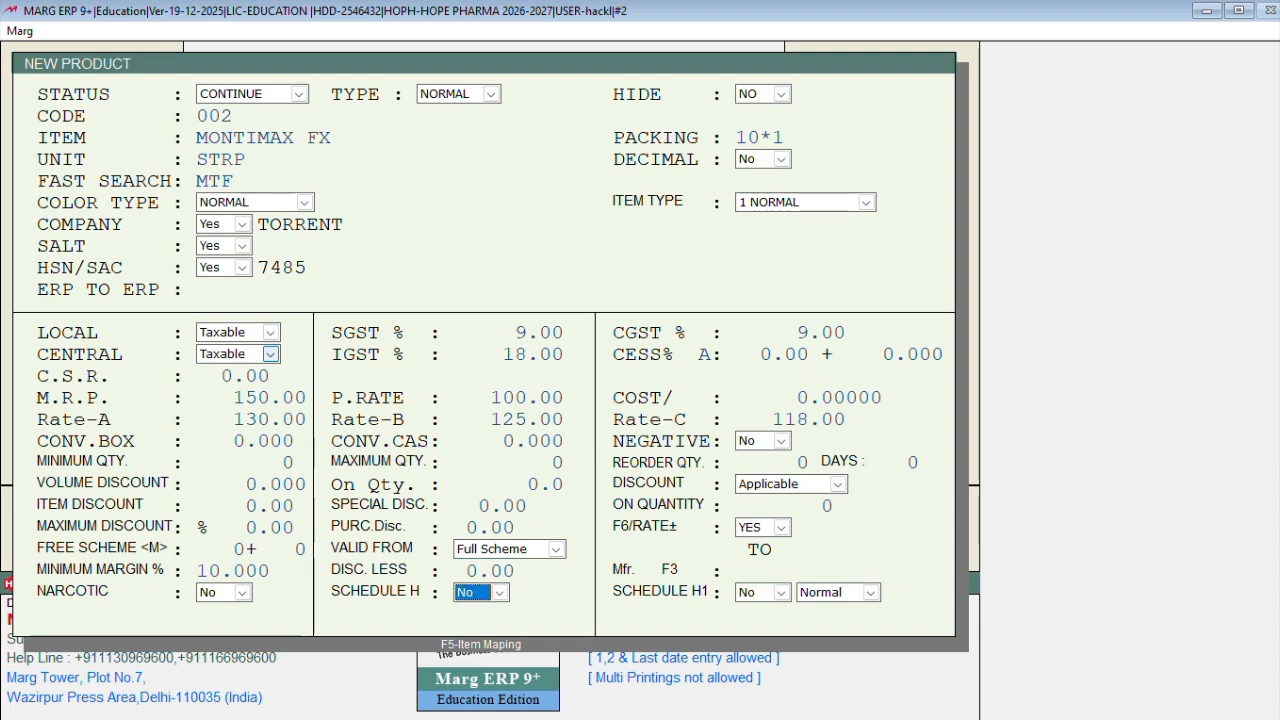
pyautogui.click(244, 600)
pyautogui.click(249, 610)
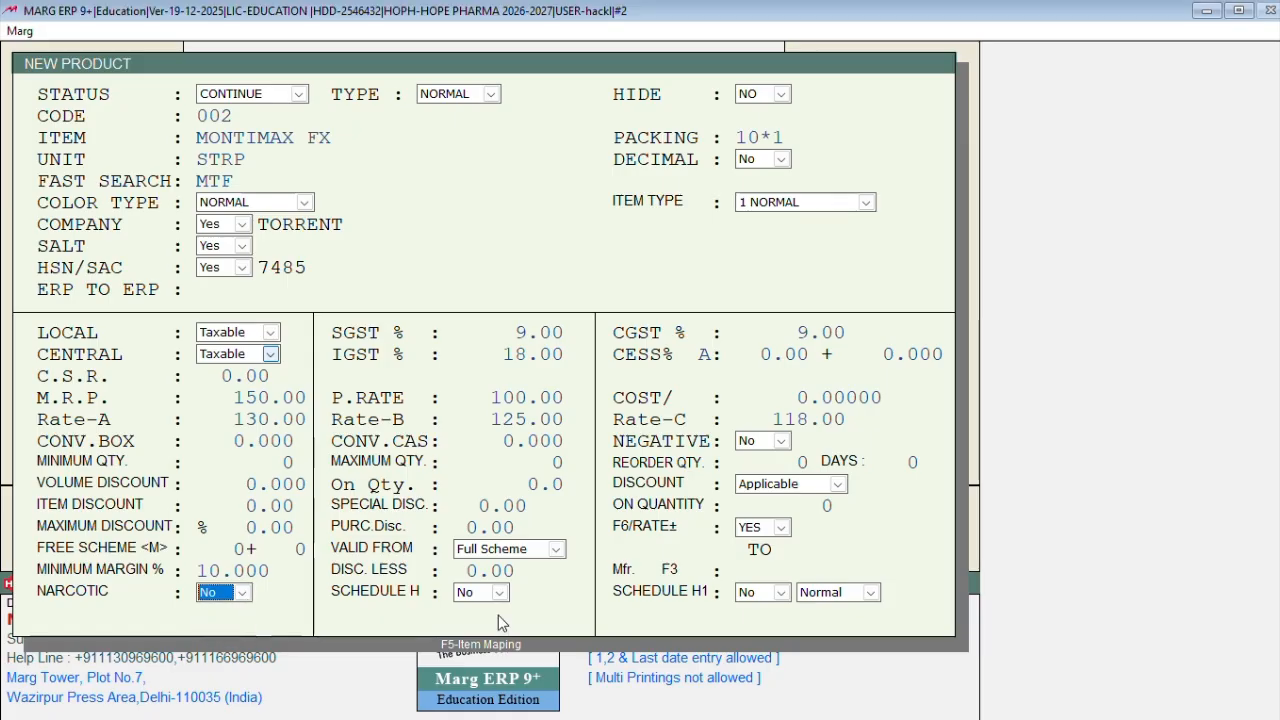
pyautogui.click(505, 595)
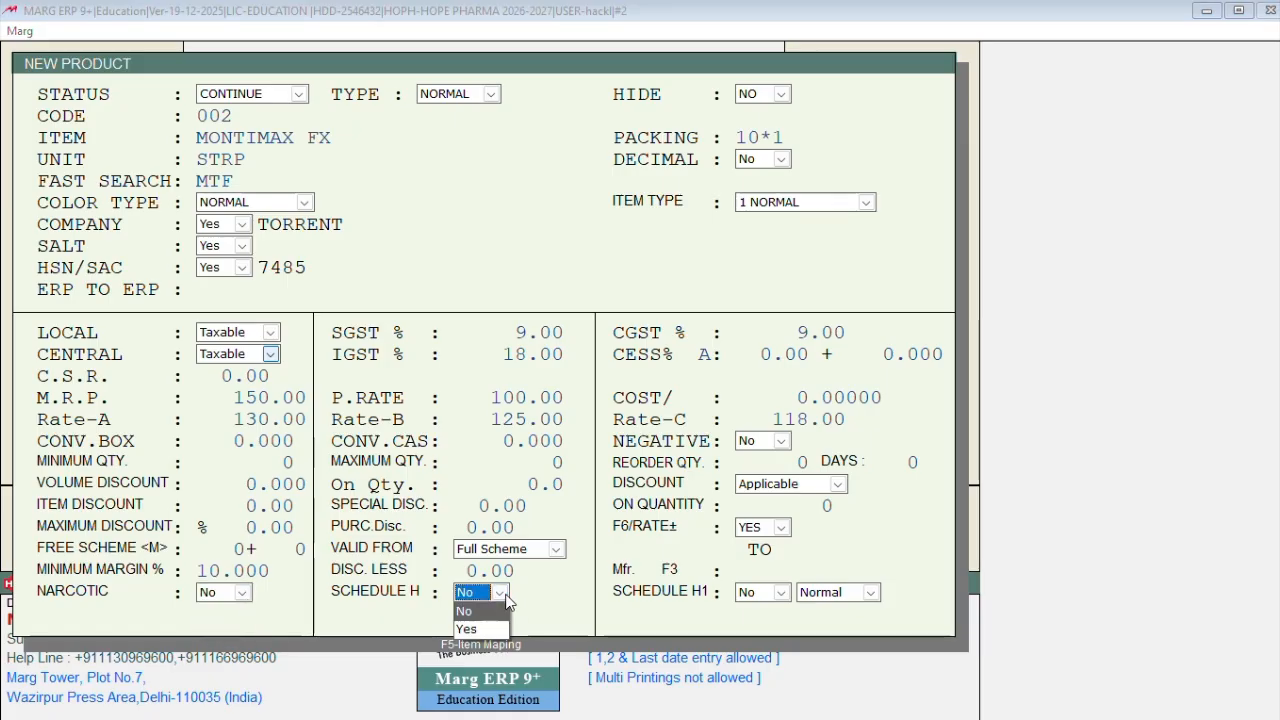
pyautogui.click(506, 594)
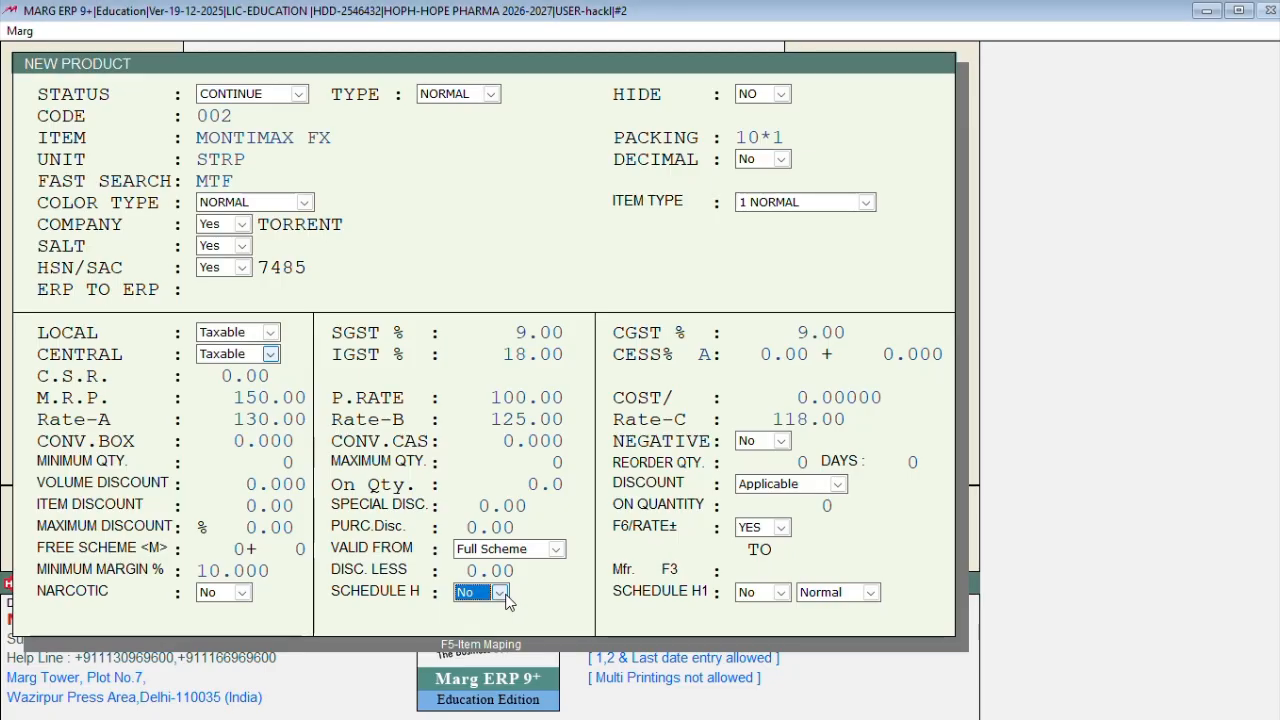
pyautogui.click(789, 596)
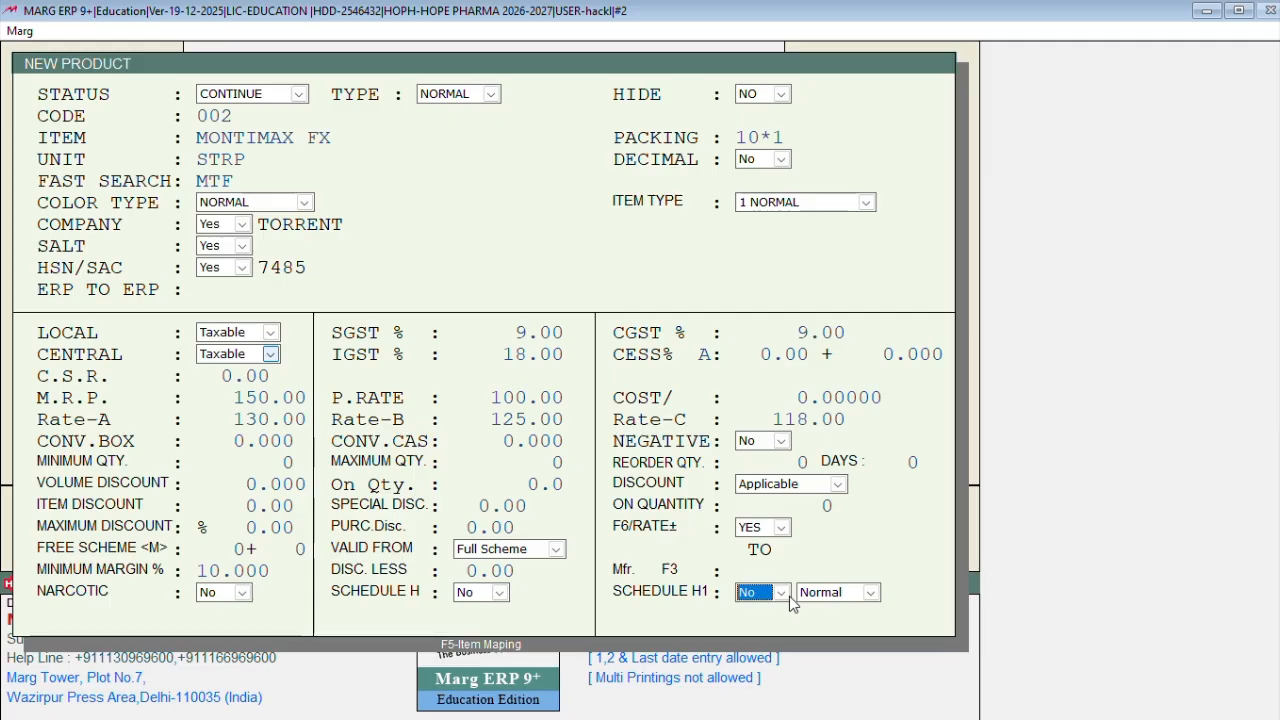
# Step: Save MONTIMAX FX with the Normal option beside Schedule H1, and close the blank new-product form to return to the item list
pyautogui.press('Return')
pyautogui.press('Return')
pyautogui.press('Return')
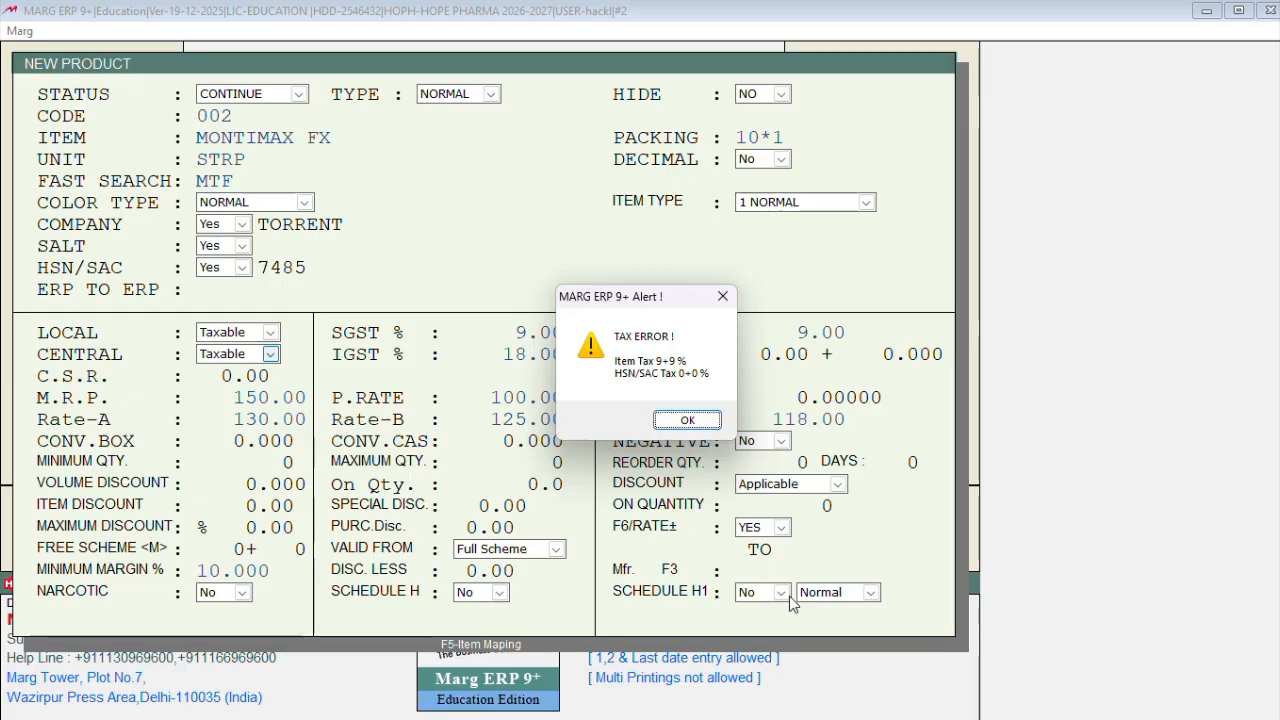
pyautogui.press('Return')
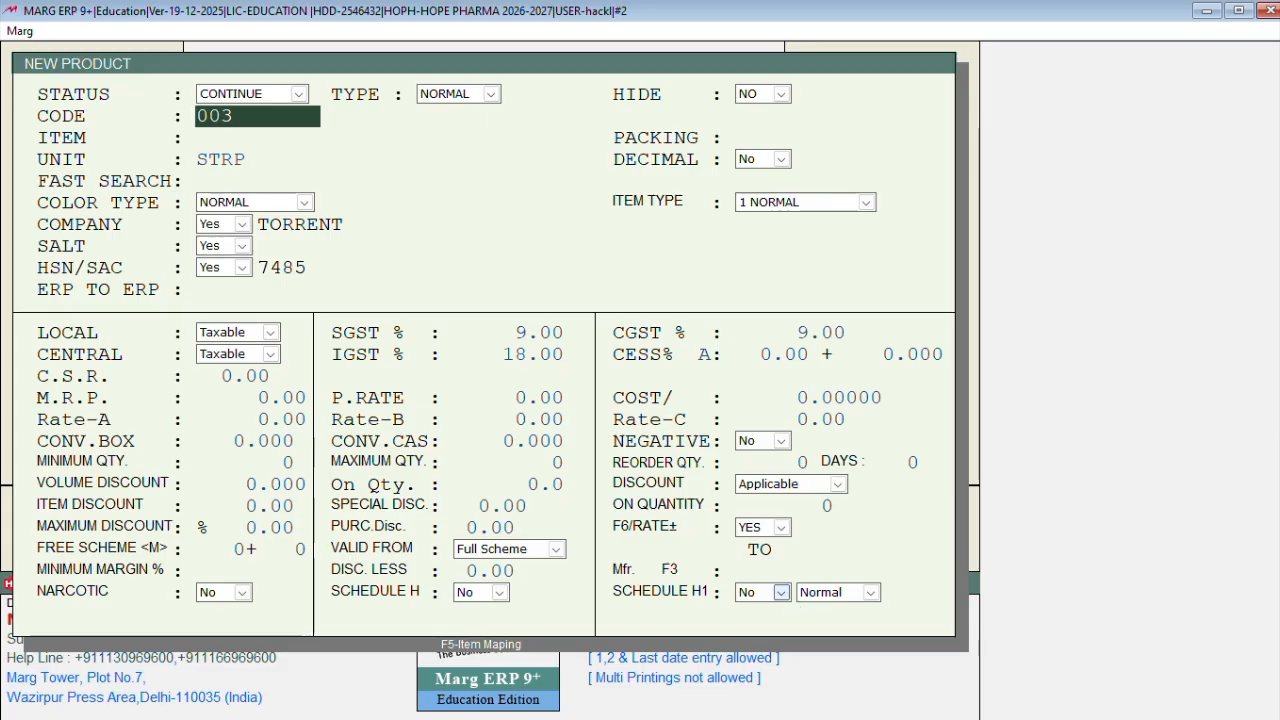
pyautogui.press('Escape')
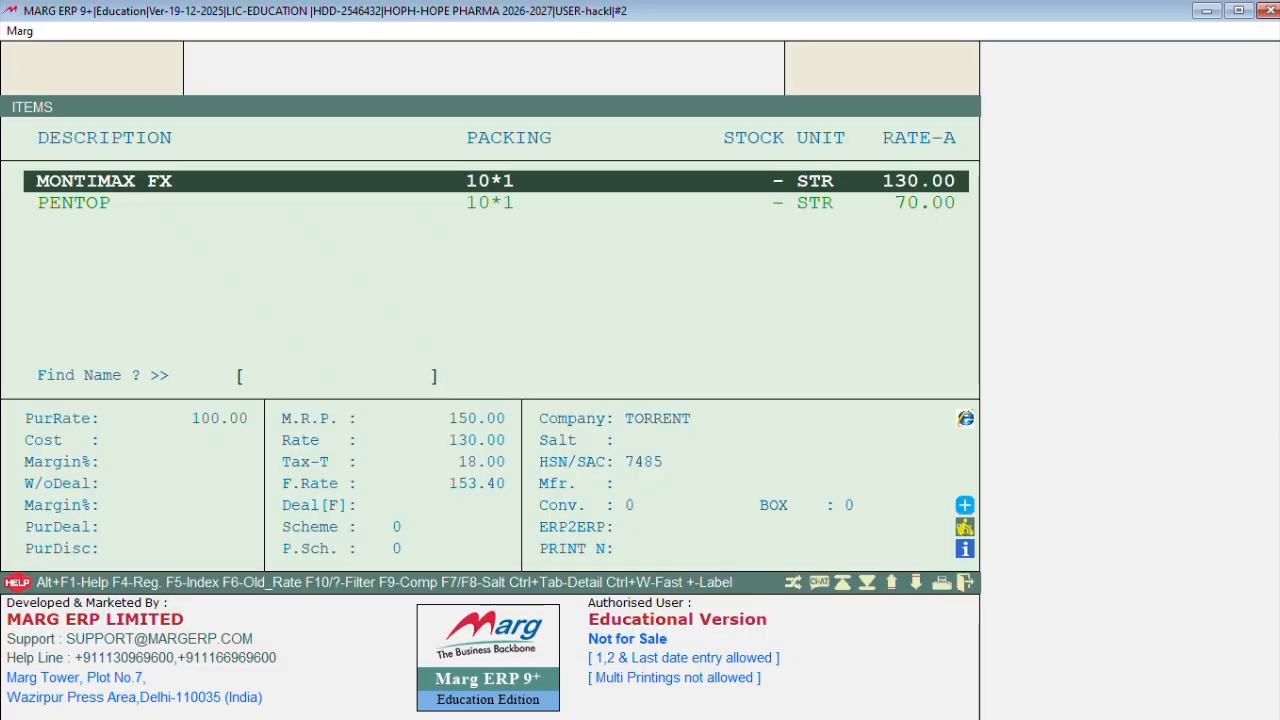
# Step: Browse the saved items, open the PENTOP record for review and exit it without saving
pyautogui.press('Down')
pyautogui.press('Up')
pyautogui.press('Down')
pyautogui.press('Up')
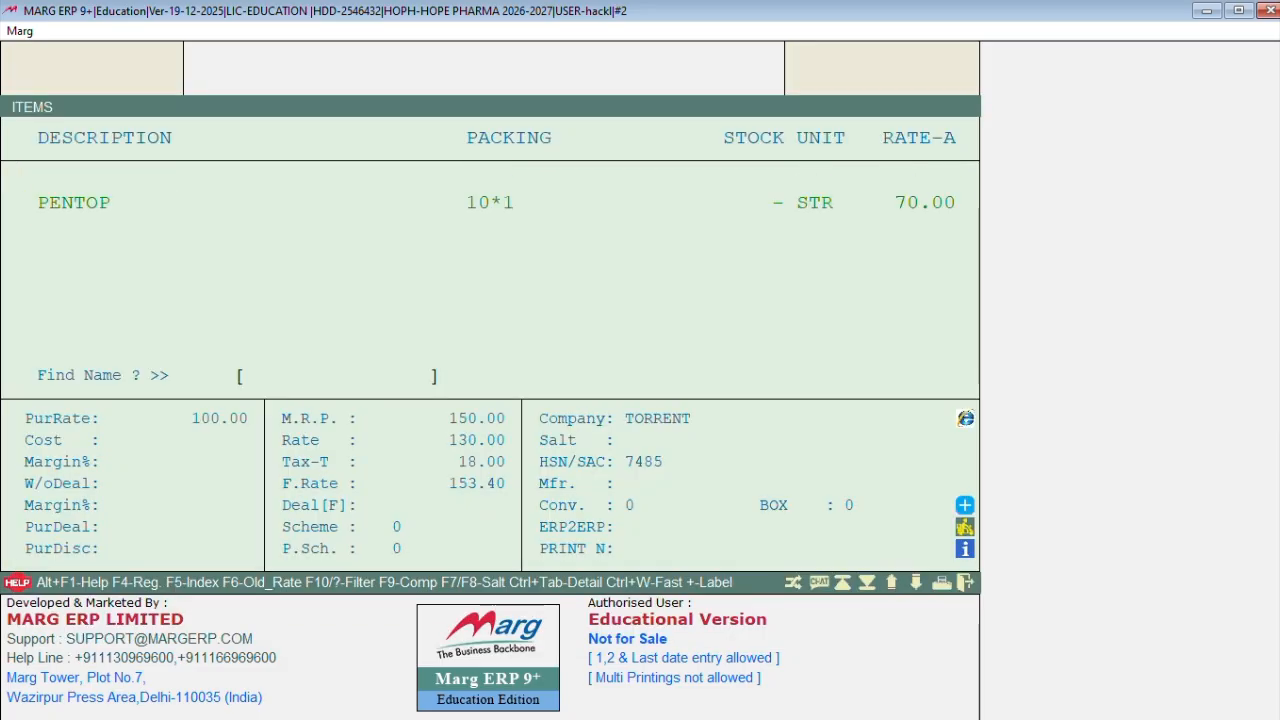
pyautogui.press('Down')
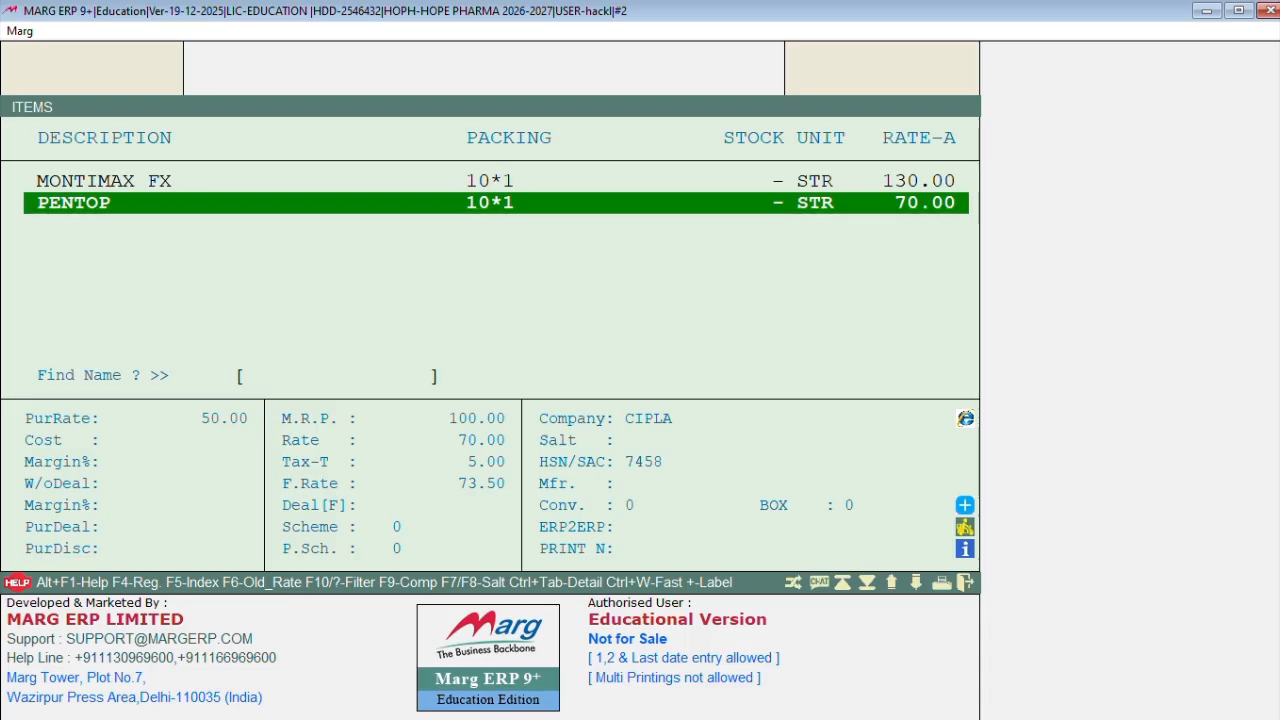
pyautogui.press('Return')
pyautogui.press('Escape')
pyautogui.press('Escape')
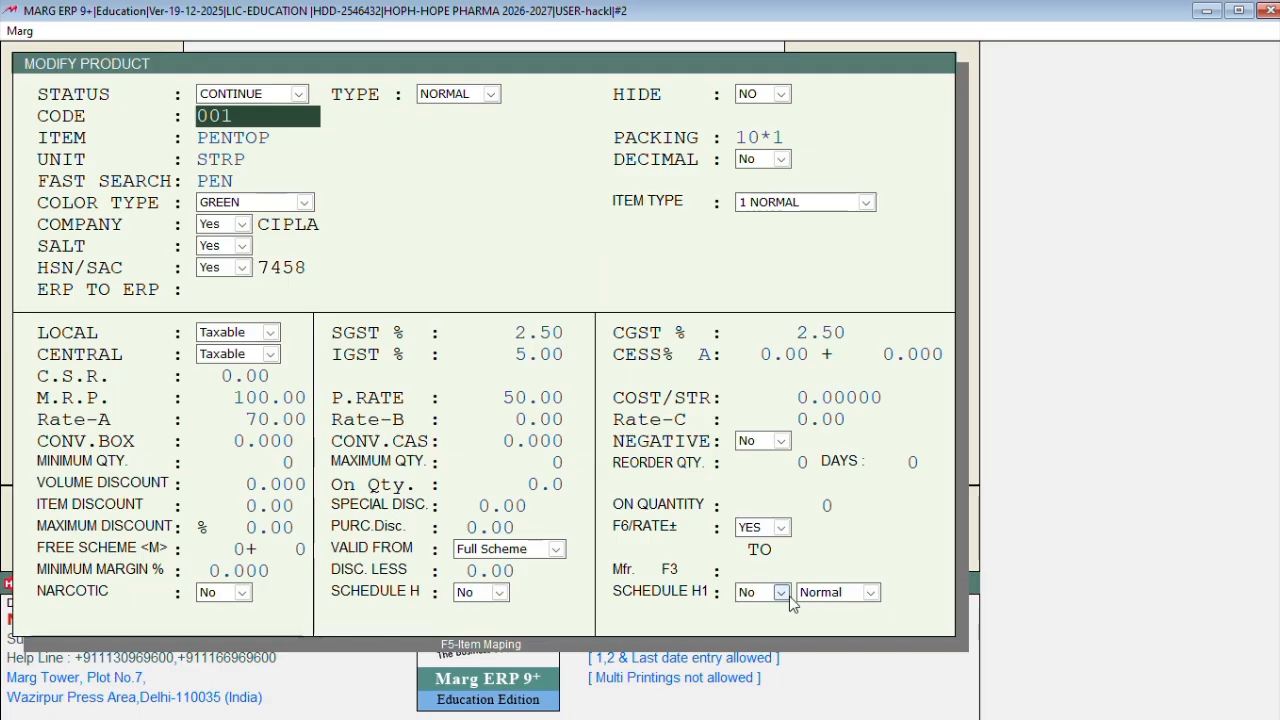
pyautogui.press('Escape')
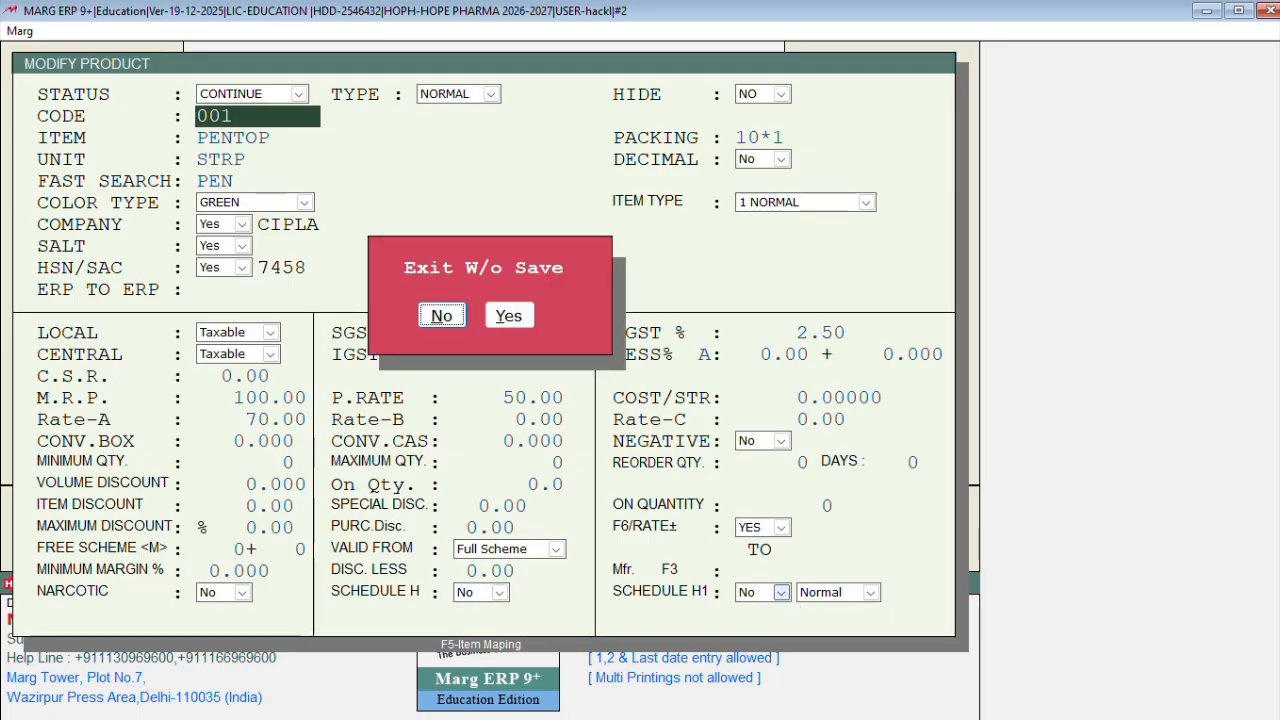
pyautogui.press('y')
# Step: Open the MONTIMAX FX record to review its saved details and return to the item list without changing it
pyautogui.press('Up')
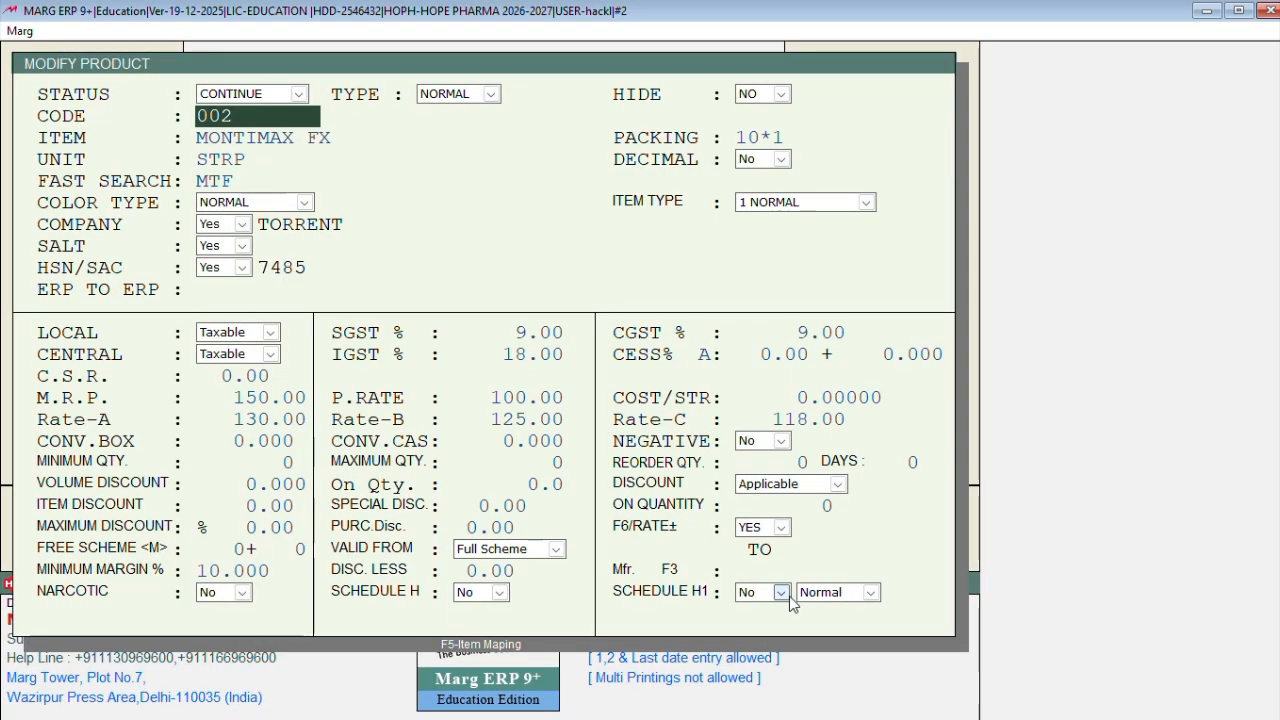
pyautogui.press('Escape')
pyautogui.press('Return')
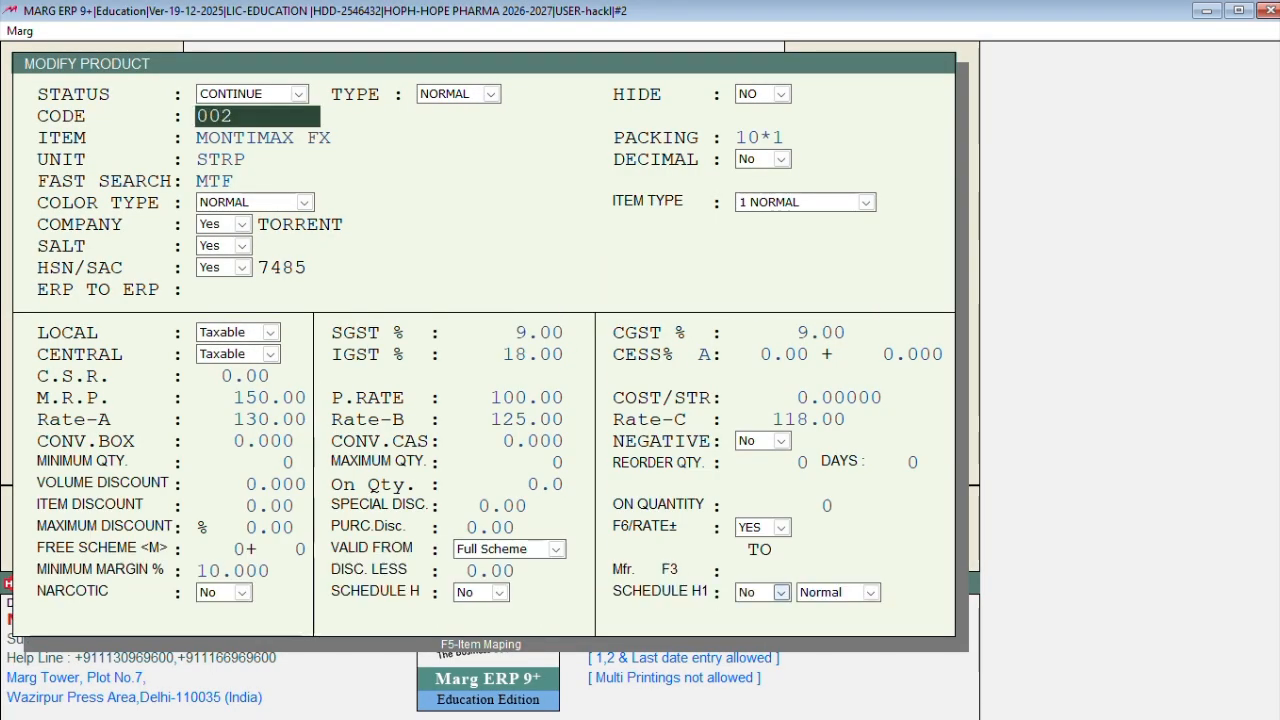
pyautogui.press('Escape')
pyautogui.press('Return')
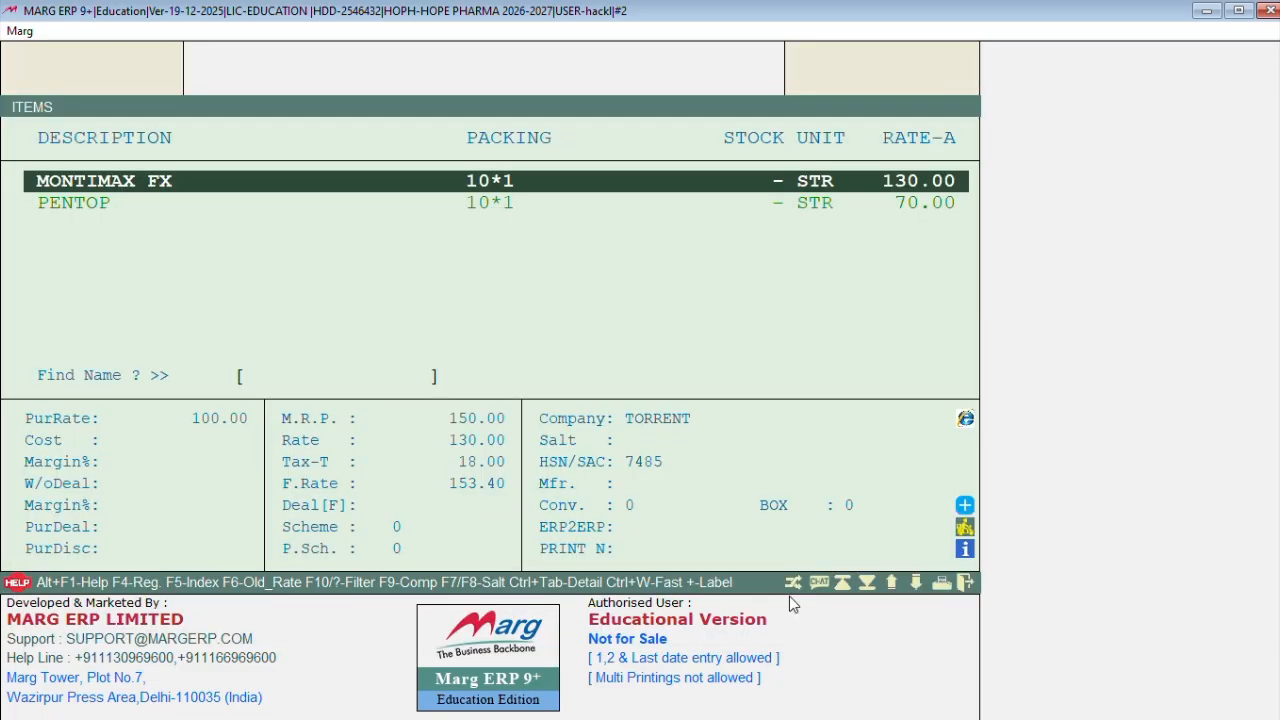